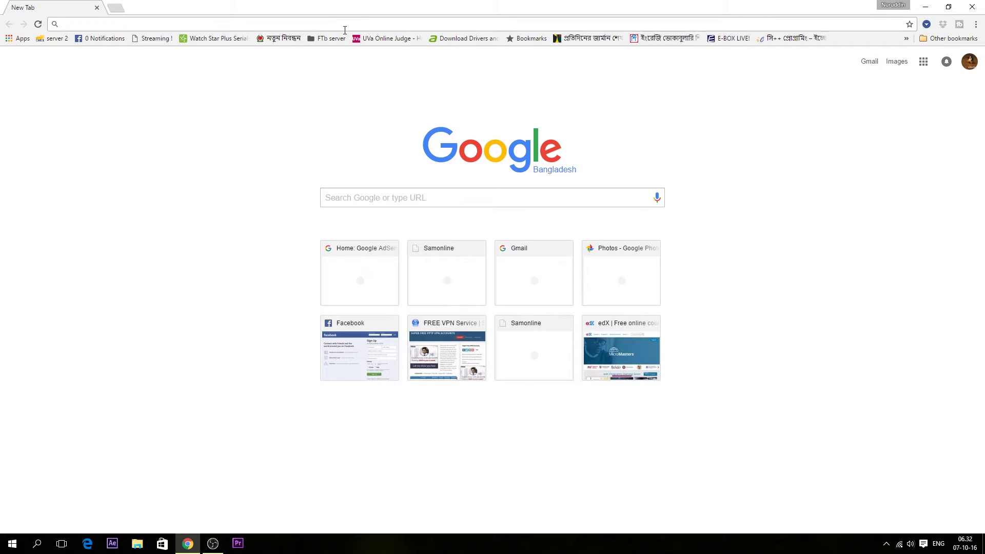
{"action": "type", "text": "ubuntu"}
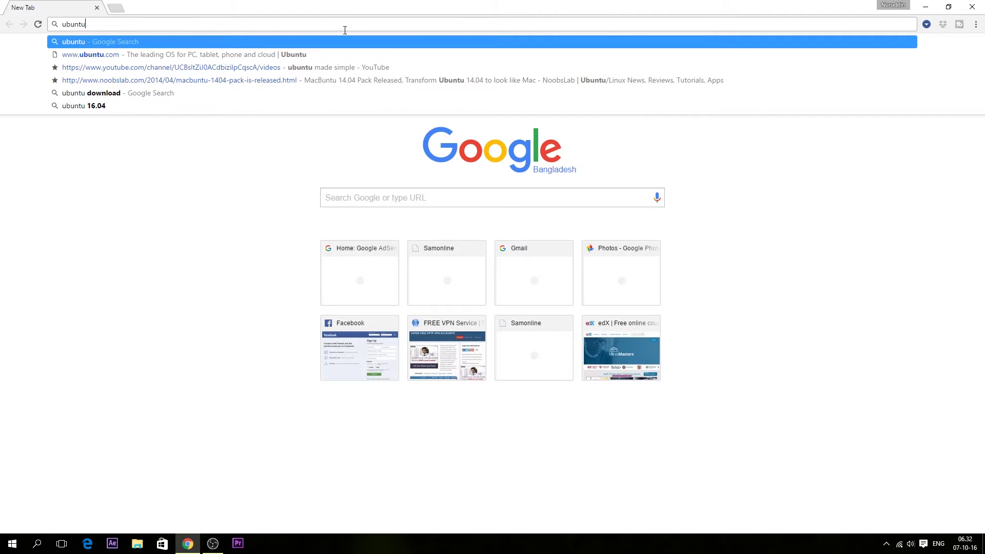
{"action": "key", "text": "Down"}
{"action": "key", "text": "Return"}
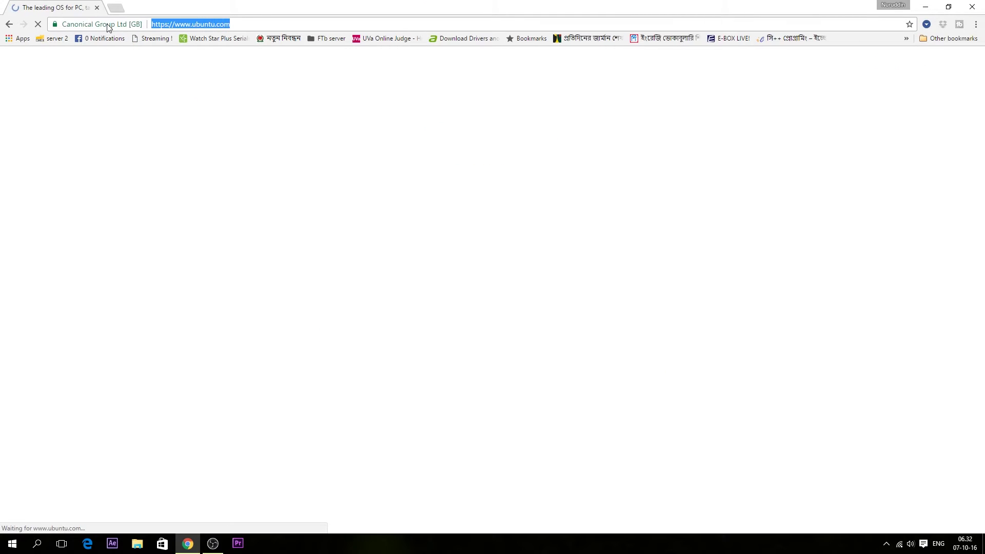
- Open the Ubuntu Desktop download page on ubuntu.com
{"action": "left_click", "coordinate": [257, 20]}
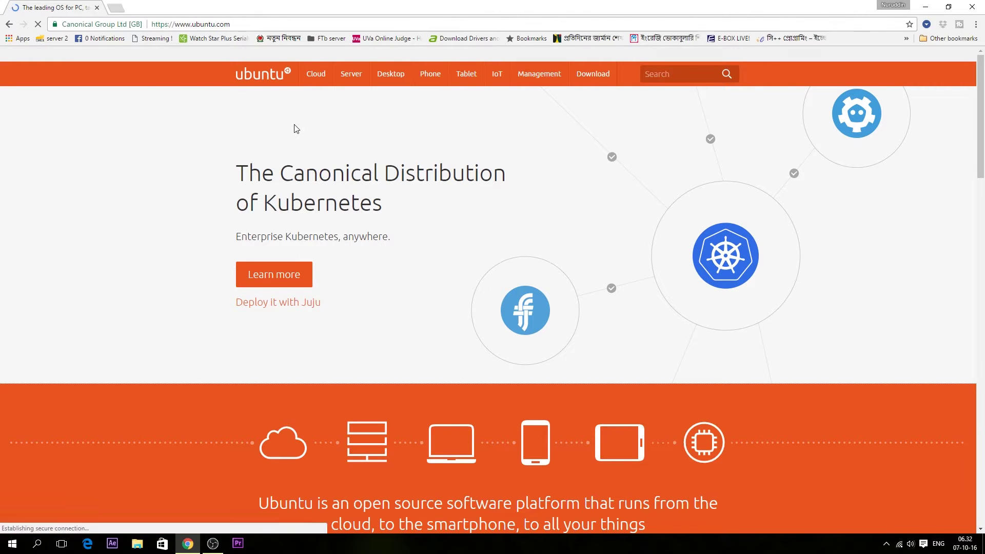
{"action": "mouse_move", "coordinate": [592, 77]}
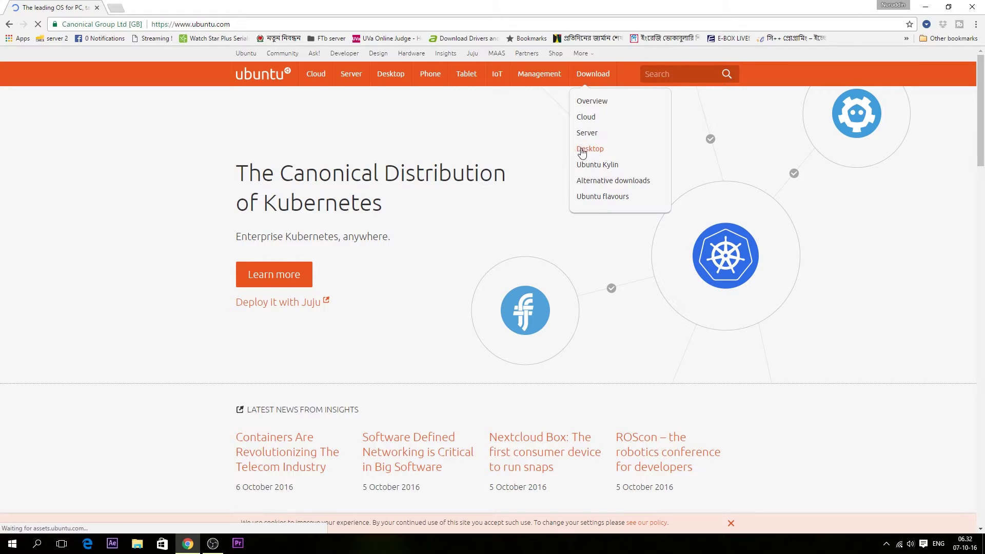
{"action": "left_click", "coordinate": [589, 154]}
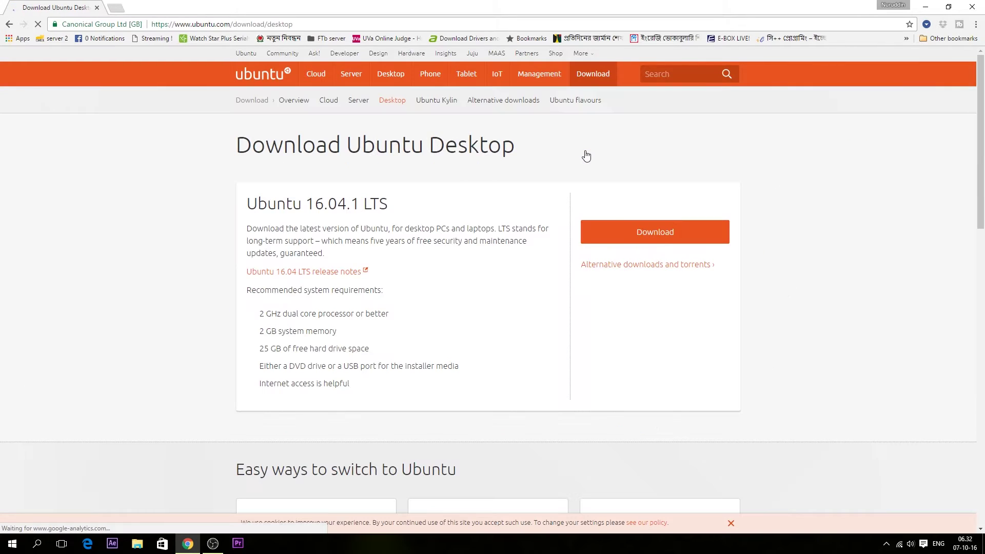
- Highlight the Ubuntu 16.04.1 LTS heading to read the offered version
{"action": "left_click_drag", "start_coordinate": [324, 205], "coordinate": [417, 207]}
{"action": "left_click", "coordinate": [314, 218]}
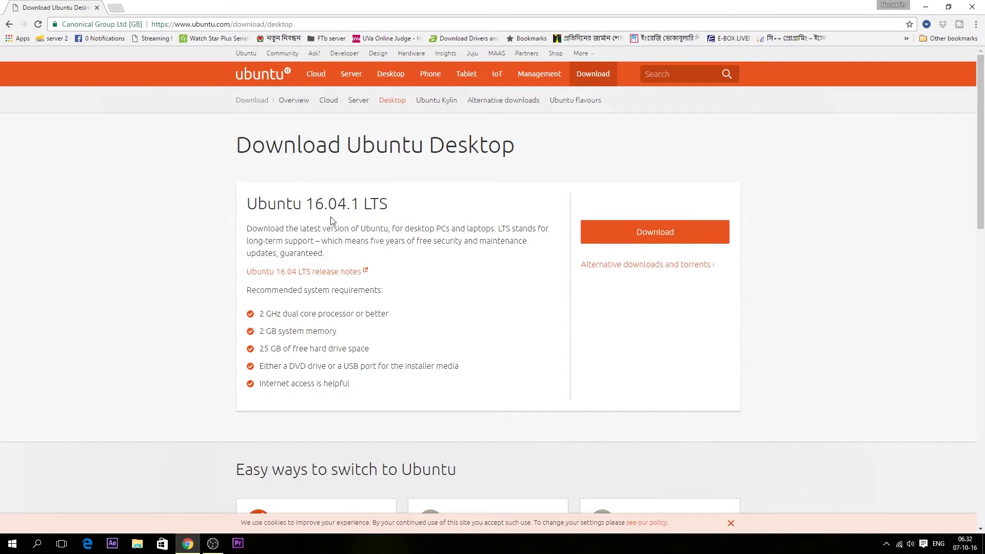
{"action": "left_click_drag", "start_coordinate": [274, 205], "coordinate": [438, 208]}
{"action": "left_click", "coordinate": [265, 231]}
{"action": "left_click_drag", "start_coordinate": [248, 208], "coordinate": [371, 206]}
{"action": "left_click", "coordinate": [421, 287]}
- Read through the system requirements: 2 GHz dual core processor, 2 GB memory, 25 GB disk space
{"action": "left_click_drag", "start_coordinate": [258, 316], "coordinate": [394, 315]}
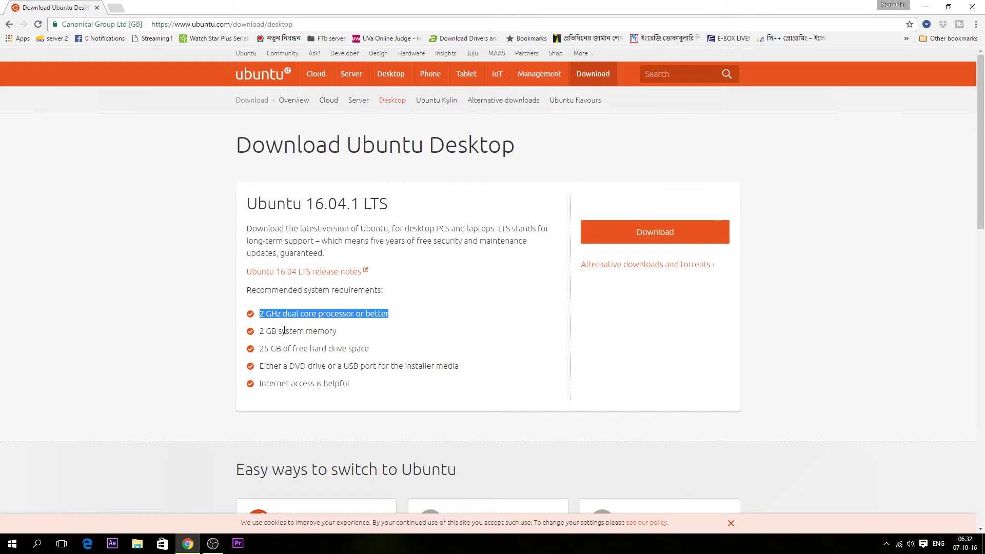
{"action": "left_click_drag", "start_coordinate": [262, 330], "coordinate": [365, 329]}
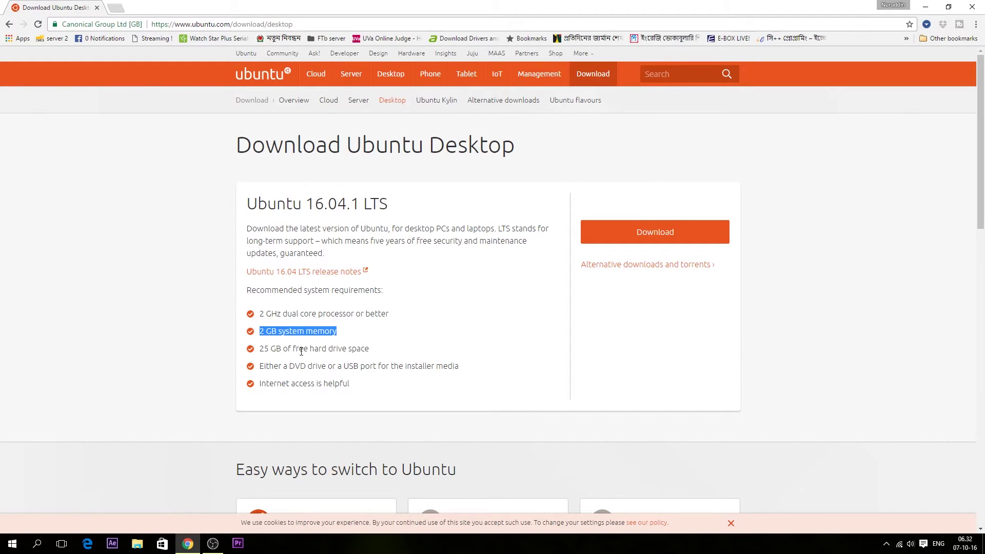
{"action": "left_click_drag", "start_coordinate": [260, 349], "coordinate": [394, 354]}
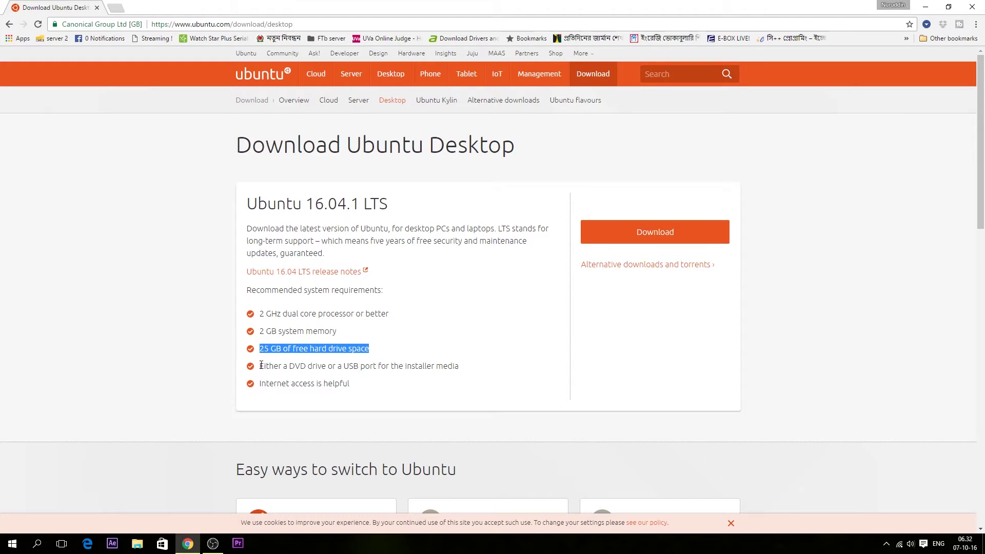
{"action": "left_click_drag", "start_coordinate": [261, 365], "coordinate": [389, 366]}
{"action": "left_click_drag", "start_coordinate": [290, 383], "coordinate": [398, 389]}
{"action": "left_click", "coordinate": [418, 379]}
{"action": "scroll", "coordinate": [436, 357], "scroll_direction": "down", "scroll_amount": 7}
{"action": "scroll", "coordinate": [436, 357], "scroll_direction": "up", "scroll_amount": 7}
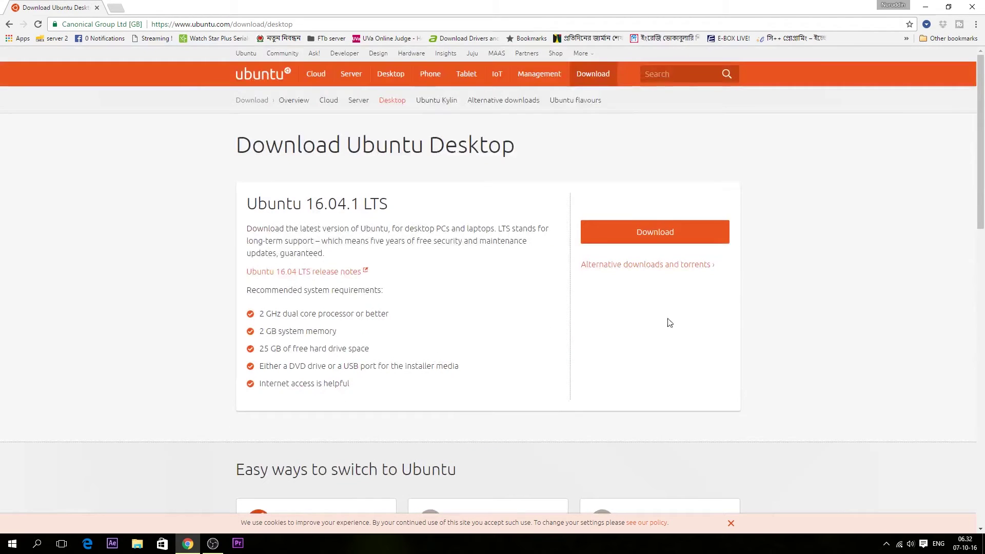
- Download the Ubuntu 16.04.1 desktop ISO without contributing, and confirm it in Chrome's Downloads
{"action": "left_click", "coordinate": [653, 234]}
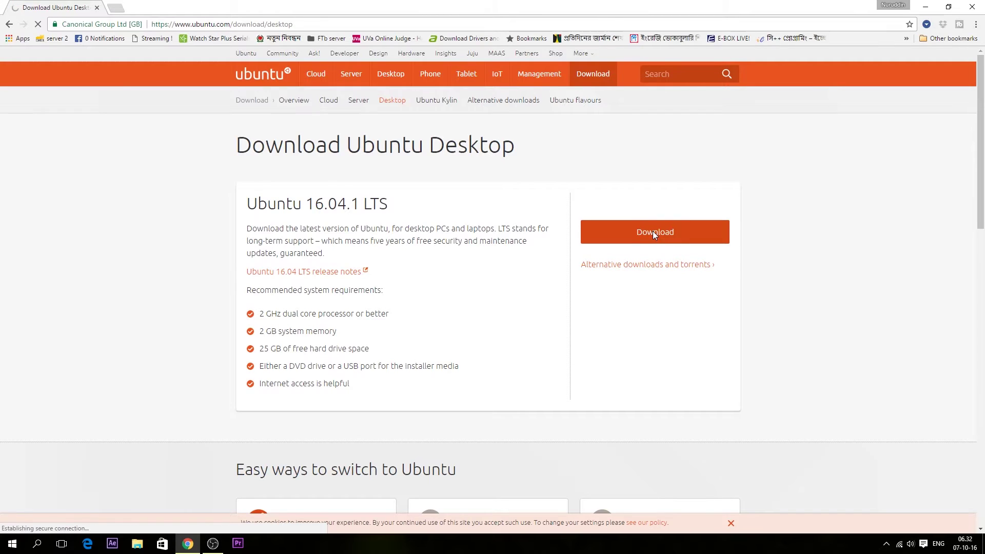
{"action": "scroll", "coordinate": [651, 231], "scroll_direction": "down", "scroll_amount": 9}
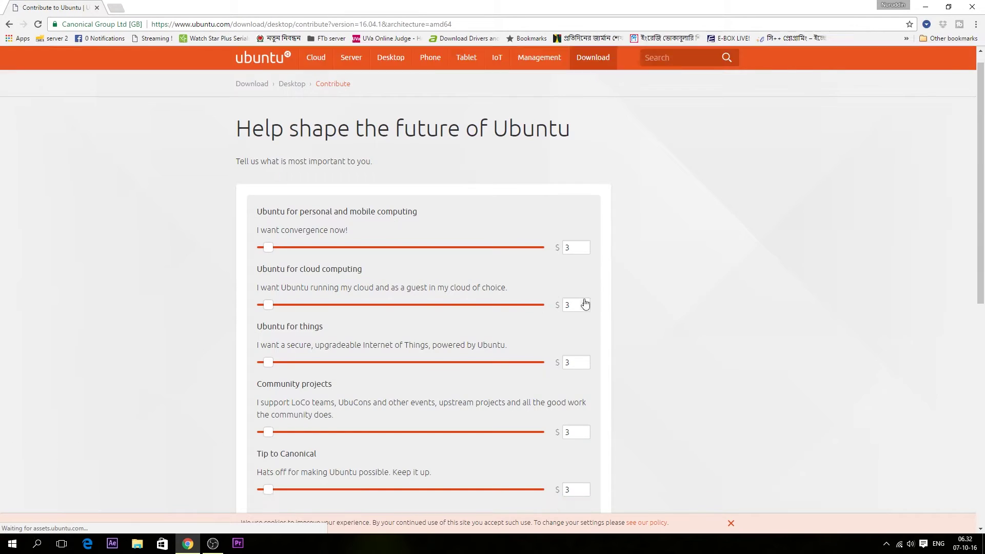
{"action": "scroll", "coordinate": [581, 320], "scroll_direction": "up", "scroll_amount": 3}
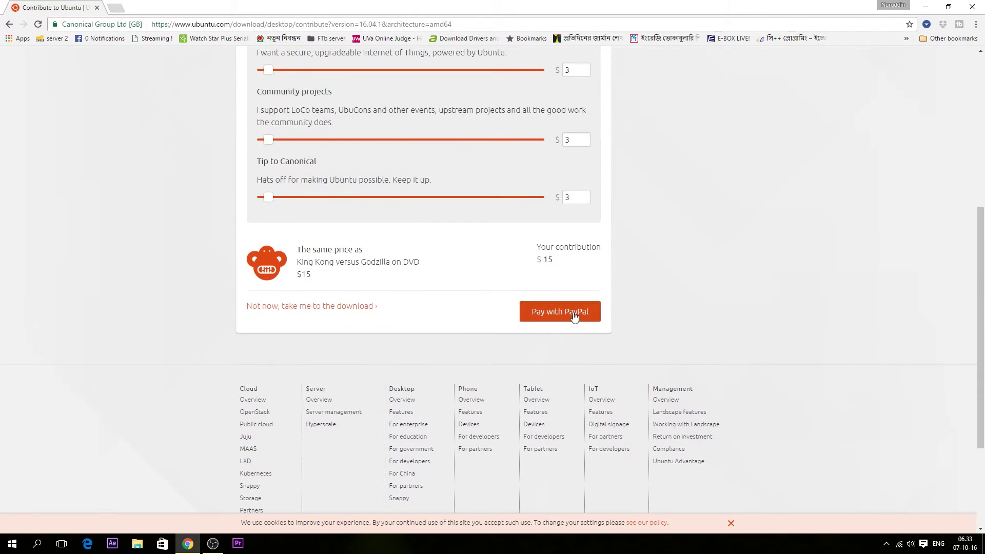
{"action": "left_click", "coordinate": [347, 308]}
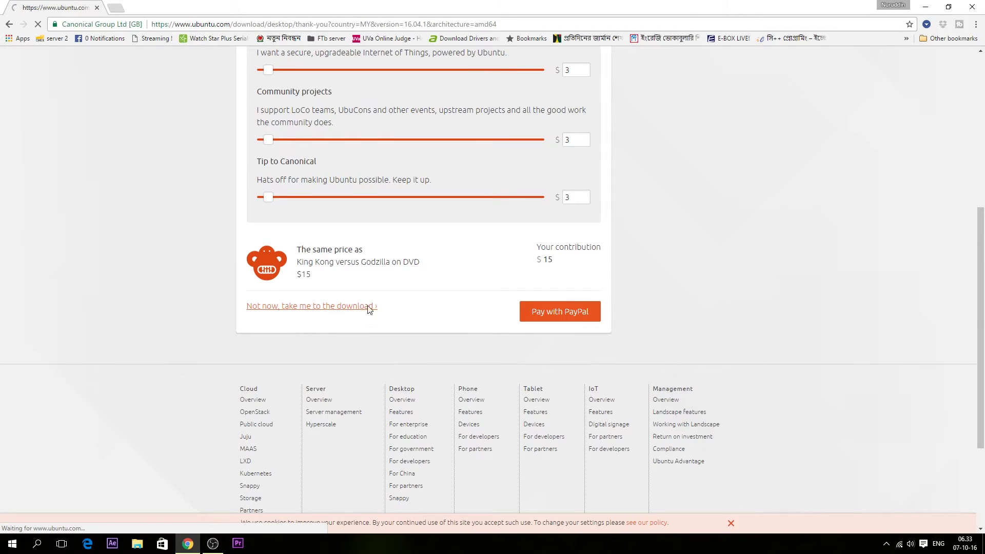
{"action": "key", "text": "ctrl+j"}
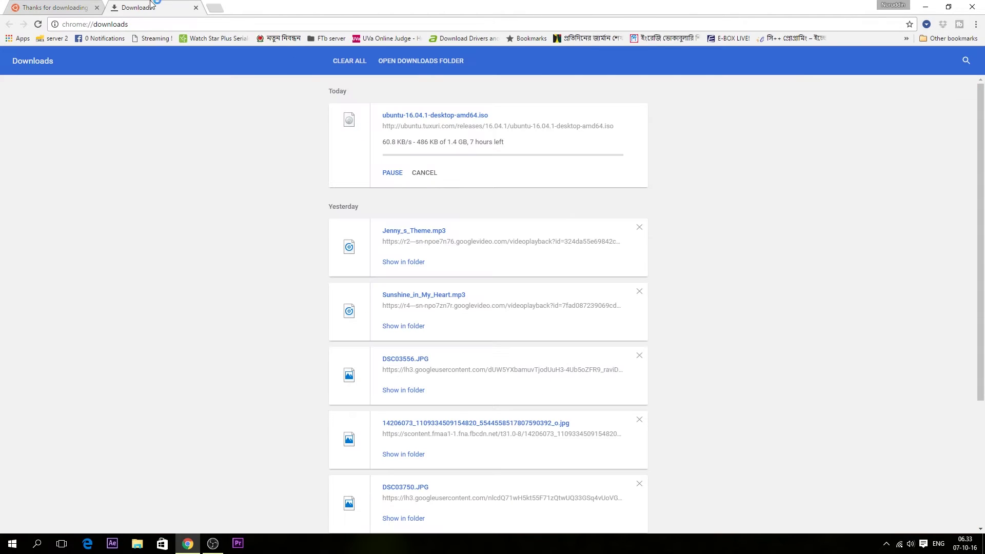
{"action": "left_click", "coordinate": [77, 6]}
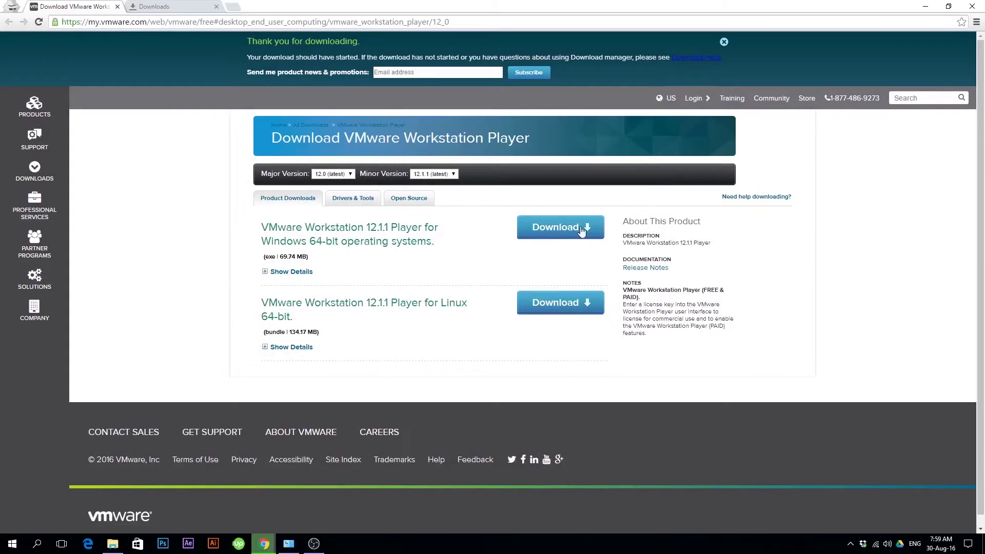
- Download VMware Workstation 12.1.1 Player for Windows 64-bit and launch the installer
{"action": "left_click", "coordinate": [561, 228]}
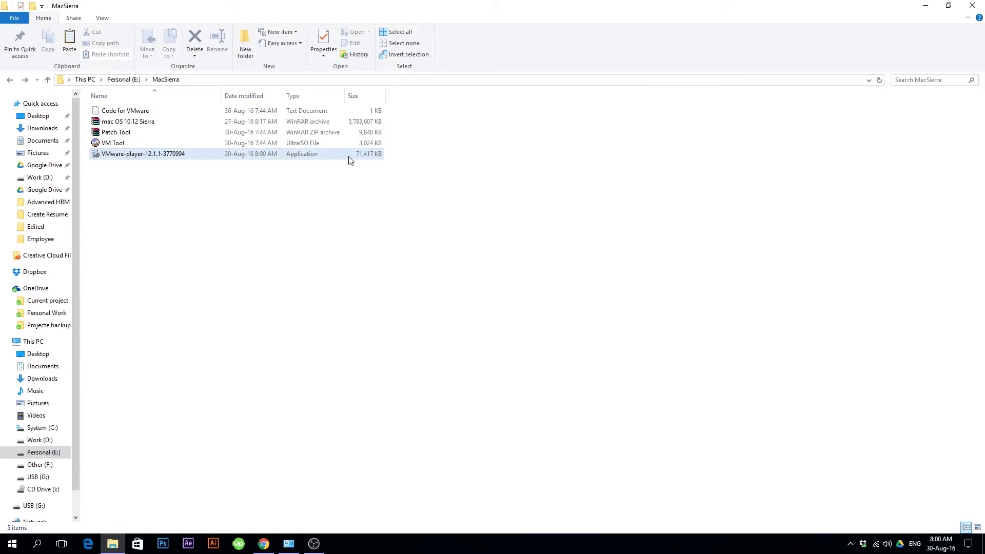
{"action": "double_click", "coordinate": [349, 155]}
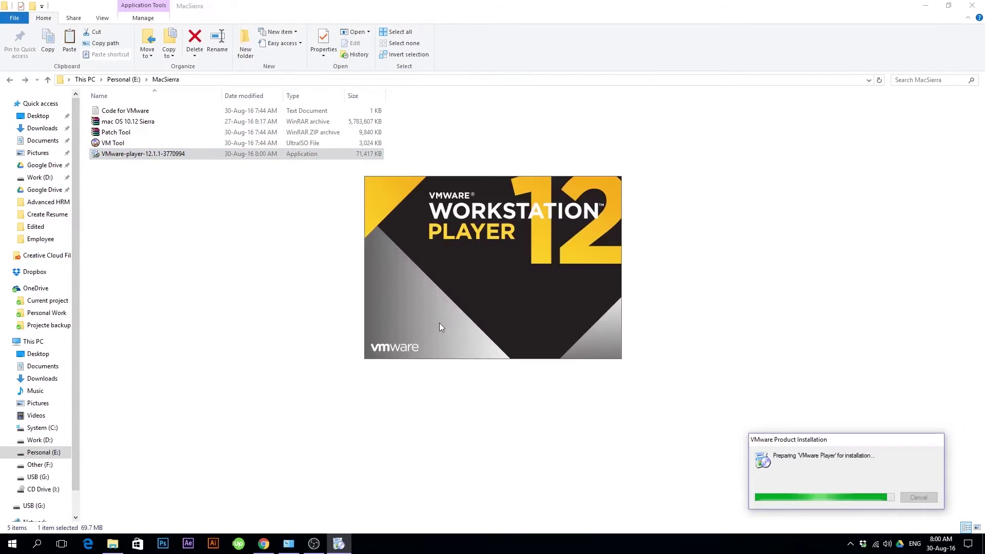
- Install VMware Workstation 12 Player, accepting the license and keeping default setup, experience and shortcut options
{"action": "left_click", "coordinate": [549, 353]}
{"action": "left_click", "coordinate": [383, 328]}
{"action": "left_click", "coordinate": [545, 352]}
{"action": "left_click", "coordinate": [546, 352]}
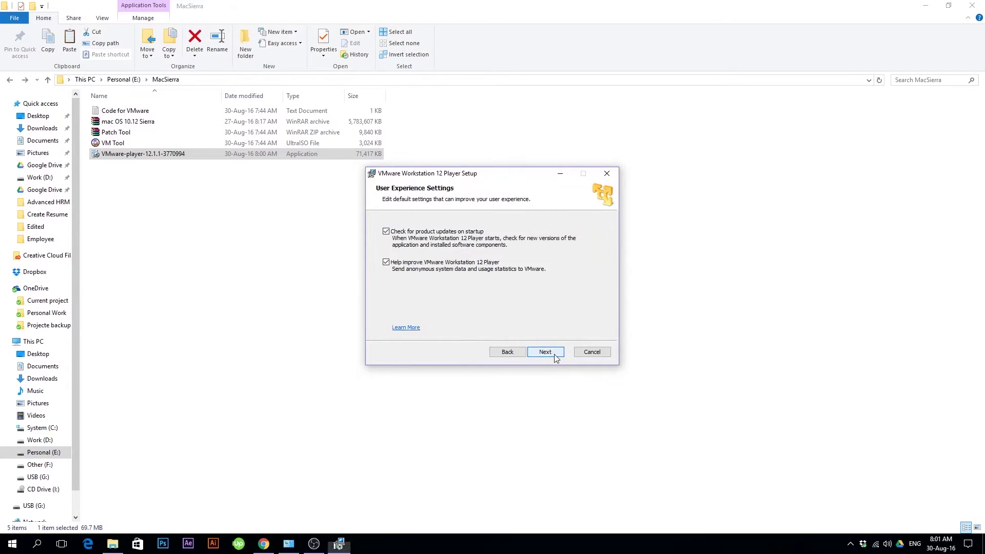
{"action": "left_click", "coordinate": [556, 358]}
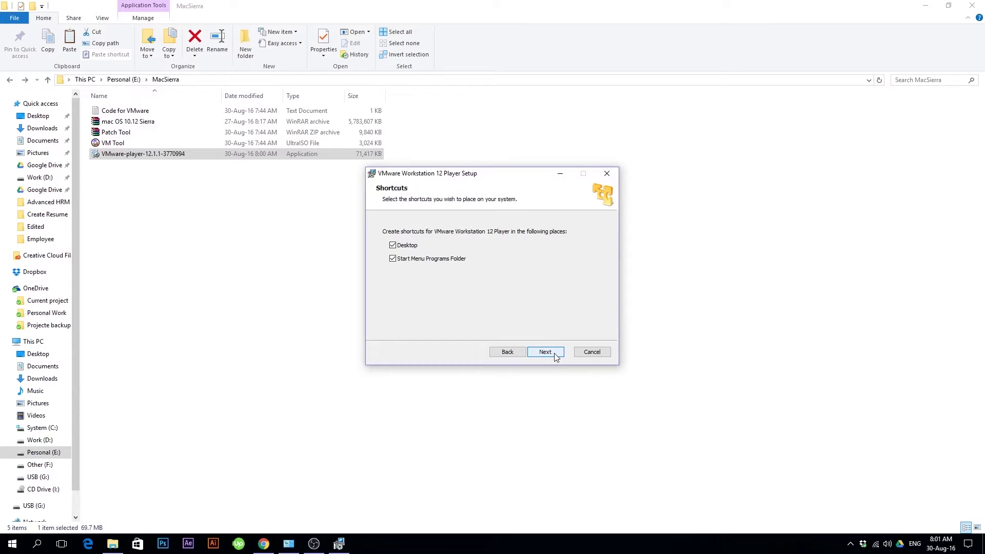
{"action": "left_click", "coordinate": [555, 354]}
{"action": "left_click", "coordinate": [555, 354]}
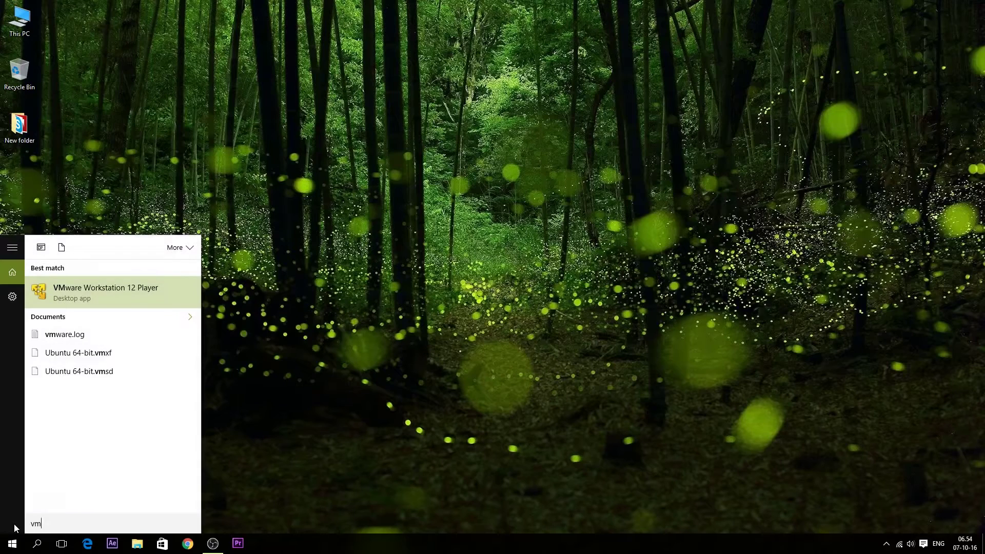
- Launch VMware Workstation 12 Player via Windows search and centre its window
{"action": "type", "text": "ware"}
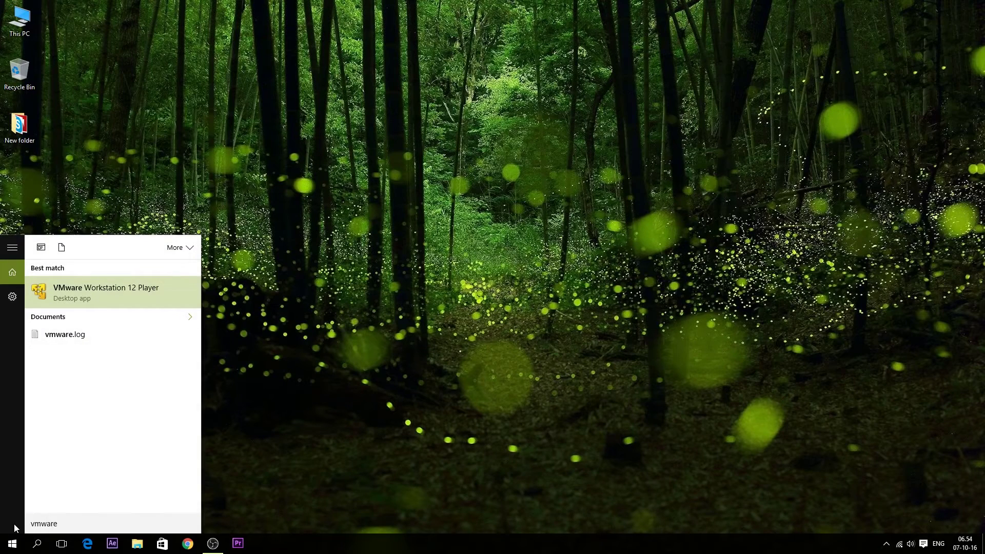
{"action": "key", "text": "Return"}
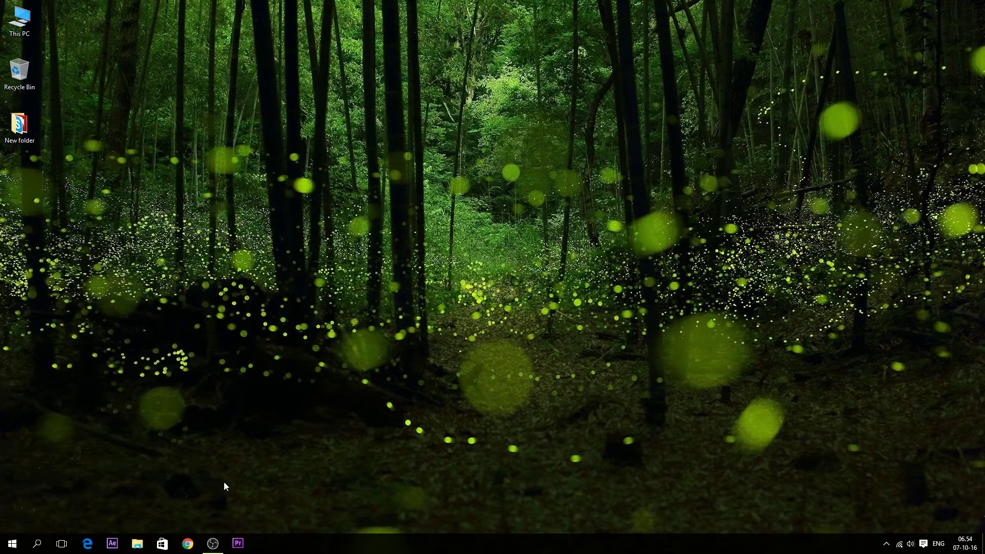
{"action": "left_click_drag", "start_coordinate": [260, 77], "coordinate": [561, 128]}
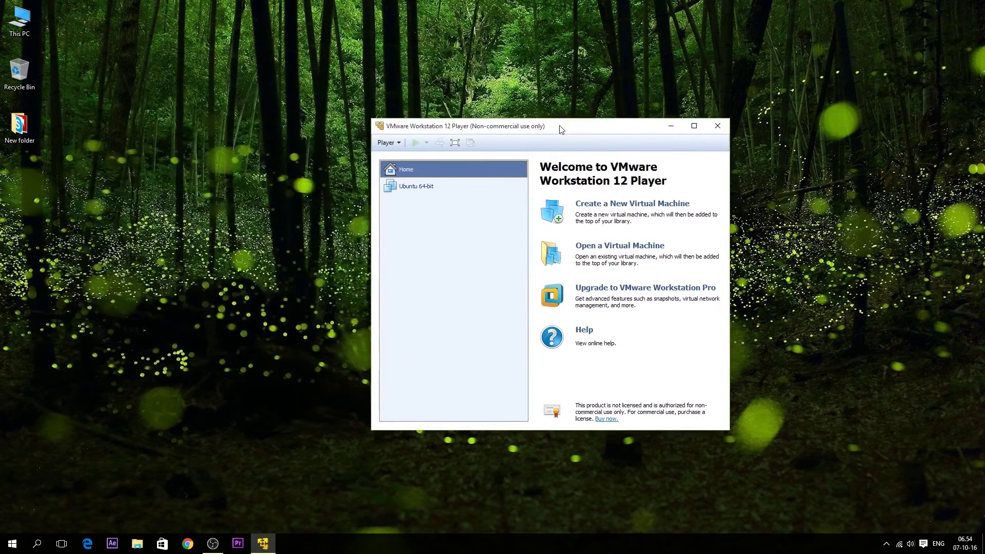
- Begin a new virtual machine with Linux, Ubuntu 64-bit as the guest operating system
{"action": "left_click", "coordinate": [578, 206]}
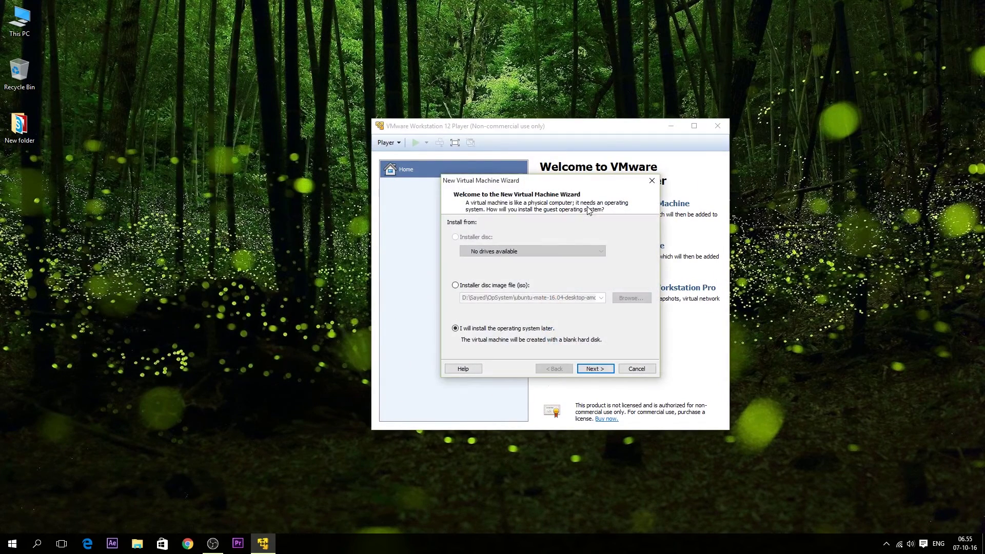
{"action": "left_click", "coordinate": [583, 369]}
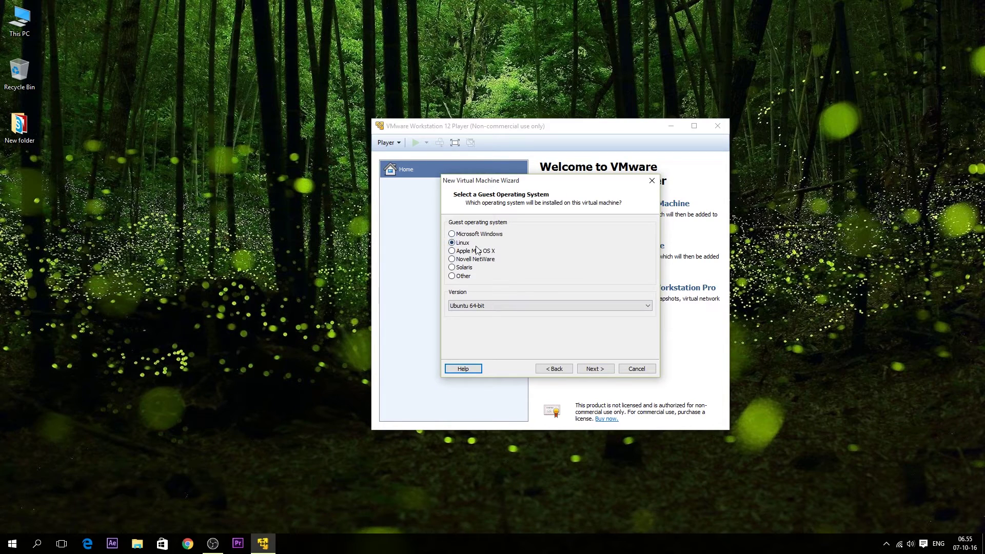
{"action": "left_click", "coordinate": [489, 307]}
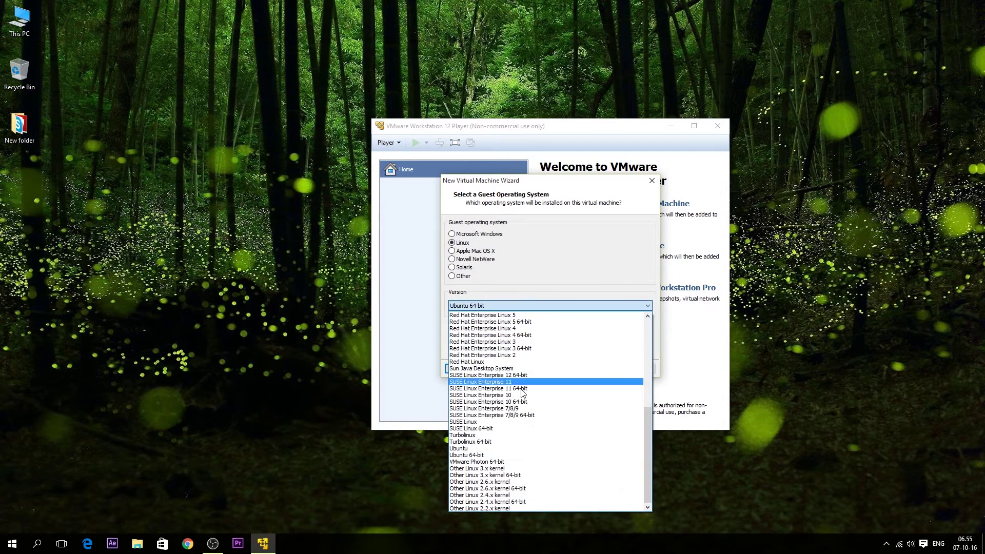
{"action": "left_click", "coordinate": [490, 458]}
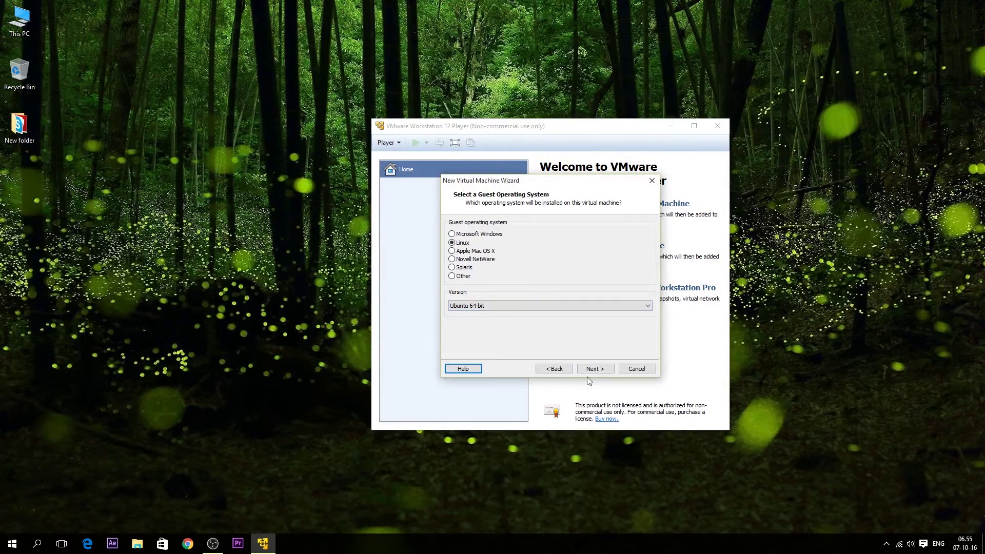
{"action": "left_click", "coordinate": [596, 369]}
- Choose the storage folder, keep the 20 GB disk, and create the Ubuntu 64-bit machine
{"action": "left_click", "coordinate": [630, 266]}
{"action": "left_click", "coordinate": [505, 365]}
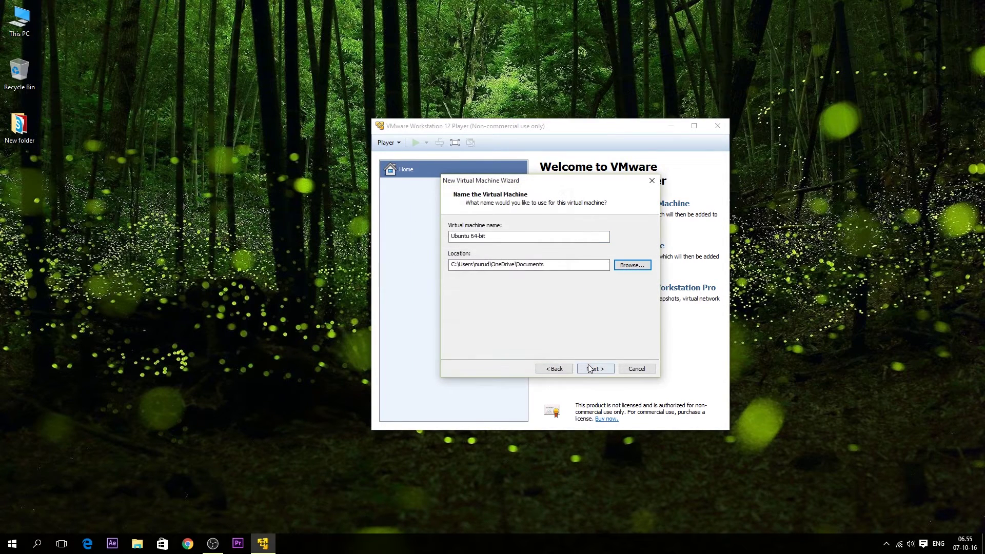
{"action": "left_click", "coordinate": [595, 369]}
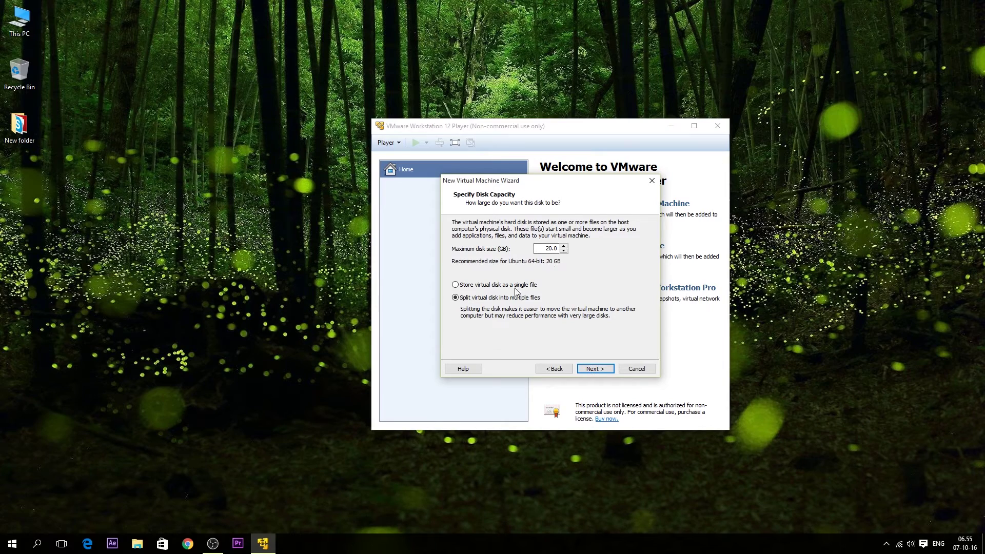
{"action": "left_click", "coordinate": [596, 369]}
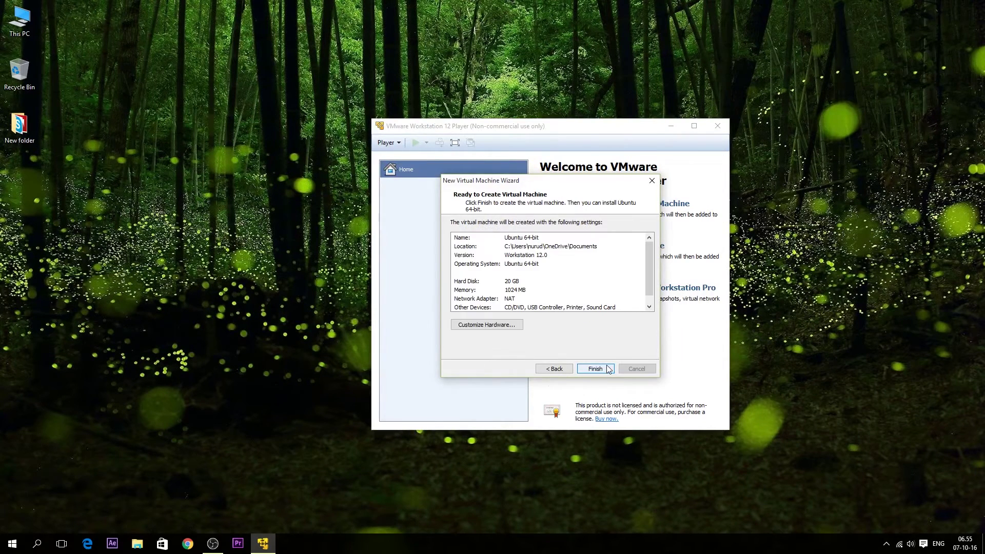
{"action": "left_click", "coordinate": [595, 369]}
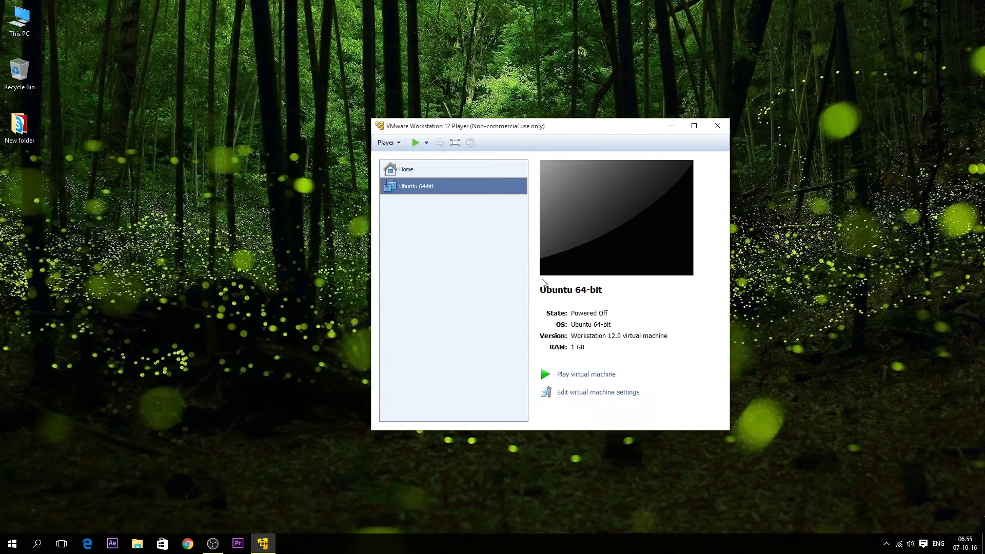
- In the machine's settings, set memory to 4 GB and processor cores to 2
{"action": "left_click", "coordinate": [579, 394]}
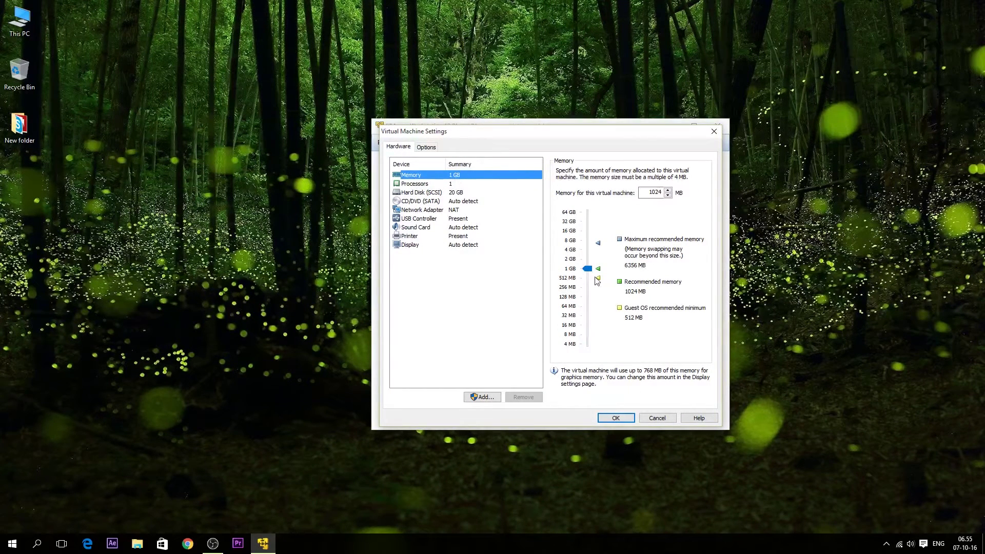
{"action": "mouse_move", "coordinate": [588, 271]}
{"action": "left_mouse_down"}
{"action": "mouse_move", "coordinate": [589, 242]}
{"action": "mouse_move", "coordinate": [588, 266]}
{"action": "left_mouse_up"}
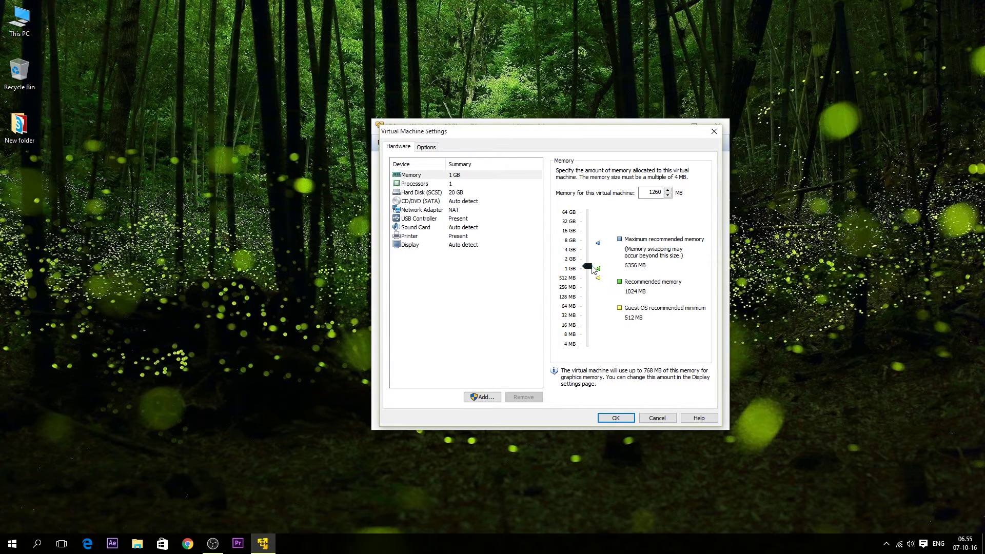
{"action": "left_click_drag", "start_coordinate": [589, 271], "coordinate": [589, 256]}
{"action": "left_click", "coordinate": [456, 185]}
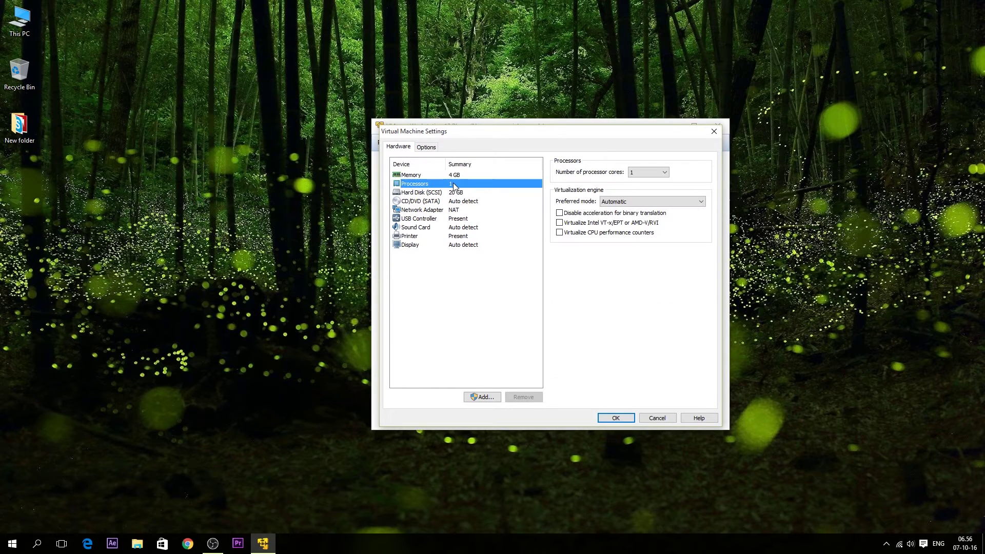
{"action": "left_click", "coordinate": [664, 173]}
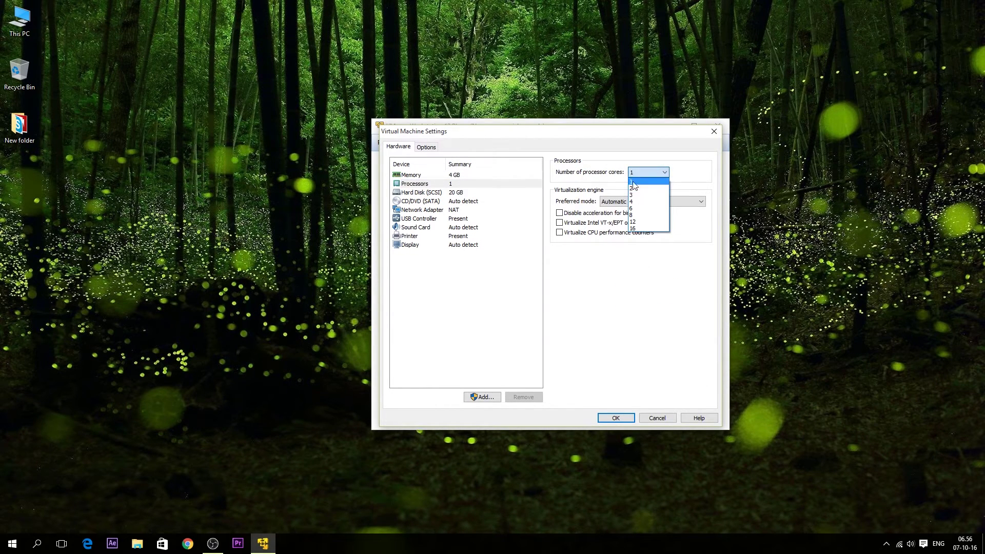
{"action": "left_click", "coordinate": [651, 188]}
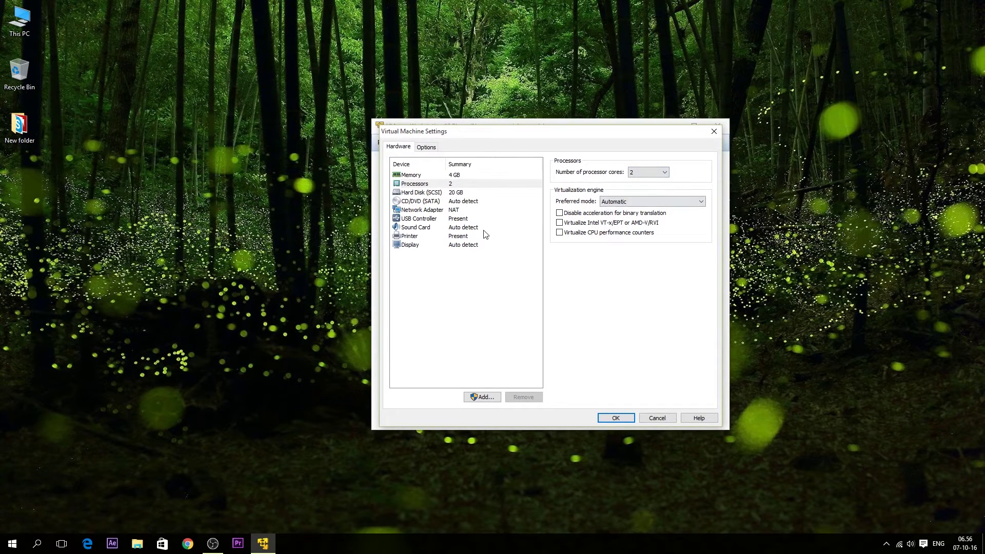
{"action": "left_click", "coordinate": [477, 193]}
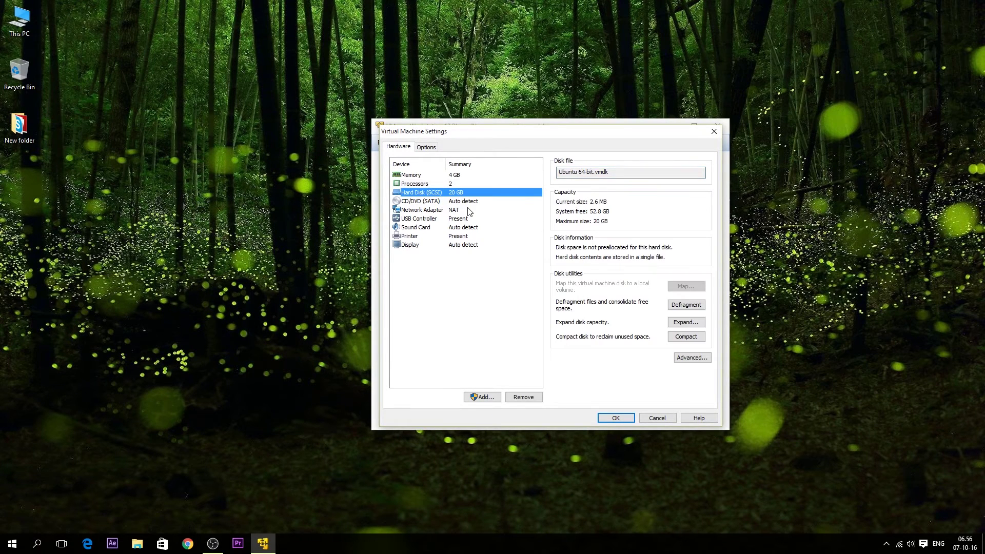
{"action": "left_click", "coordinate": [466, 202]}
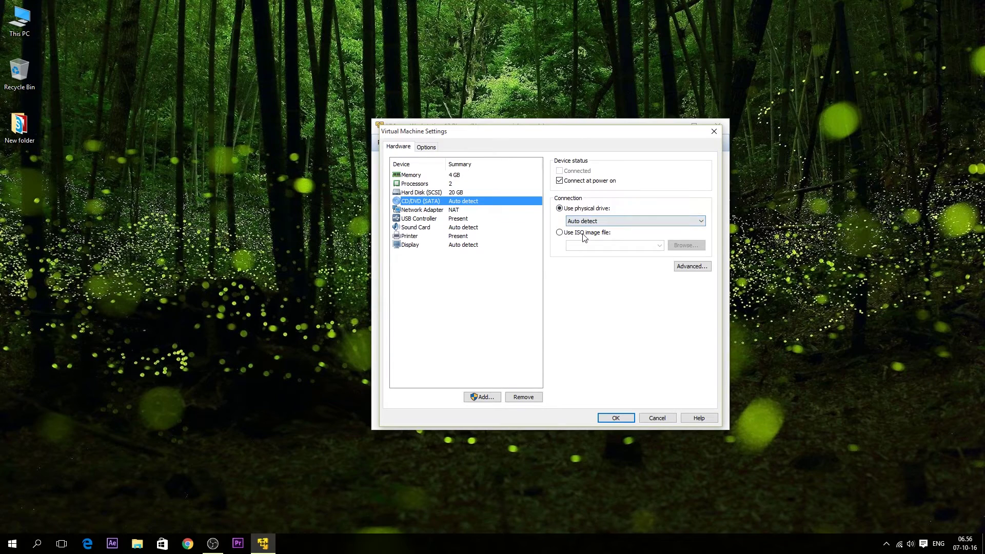
- Attach ubuntu-16.04-desktop-amd64 ISO from the OpSystem folder to CD/DVD, save, and power on
{"action": "left_click", "coordinate": [586, 235]}
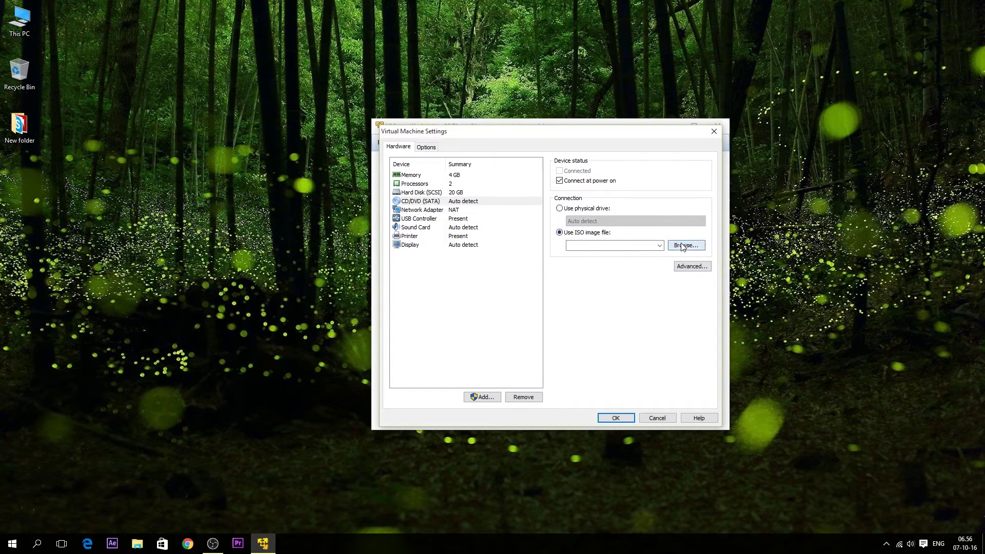
{"action": "left_click", "coordinate": [683, 247]}
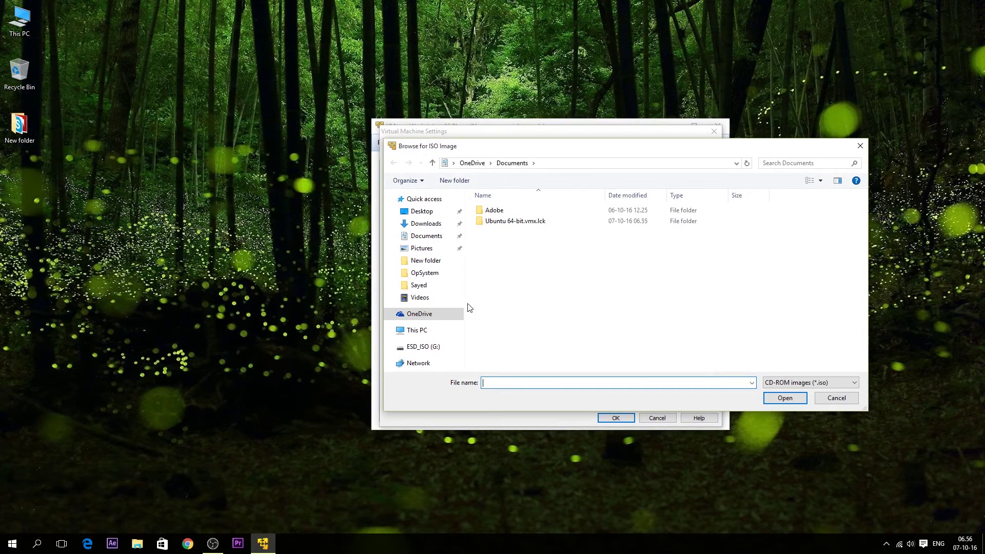
{"action": "left_click", "coordinate": [429, 286]}
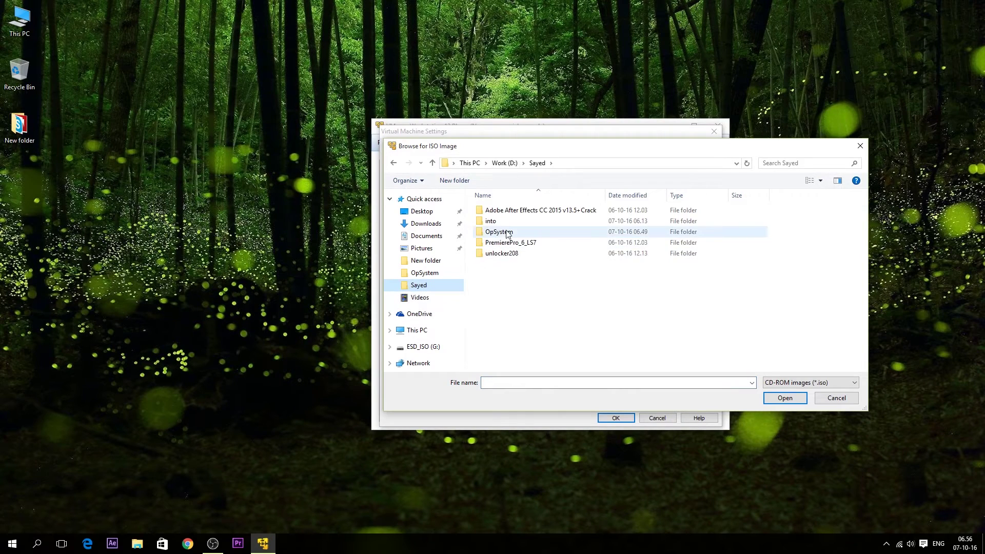
{"action": "double_click", "coordinate": [507, 233]}
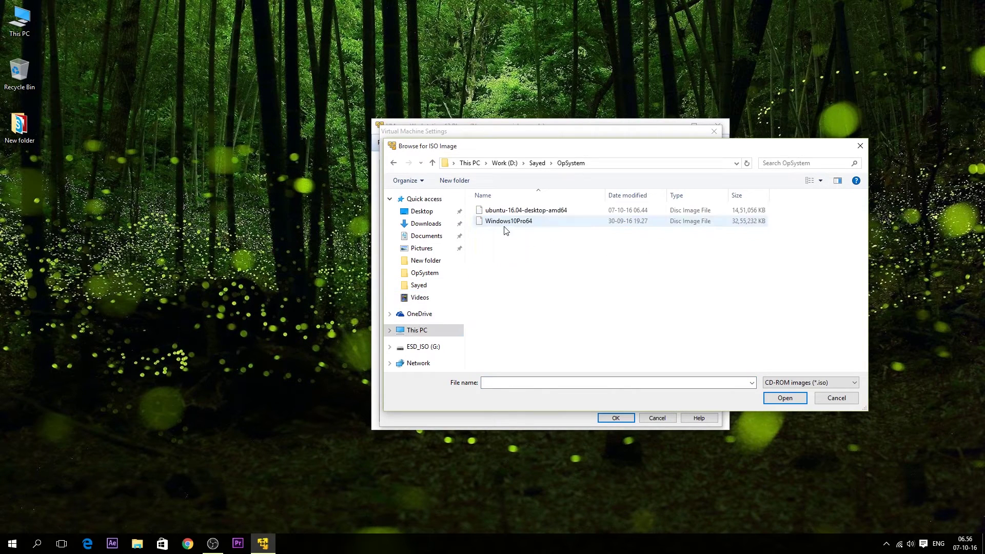
{"action": "left_click", "coordinate": [538, 214]}
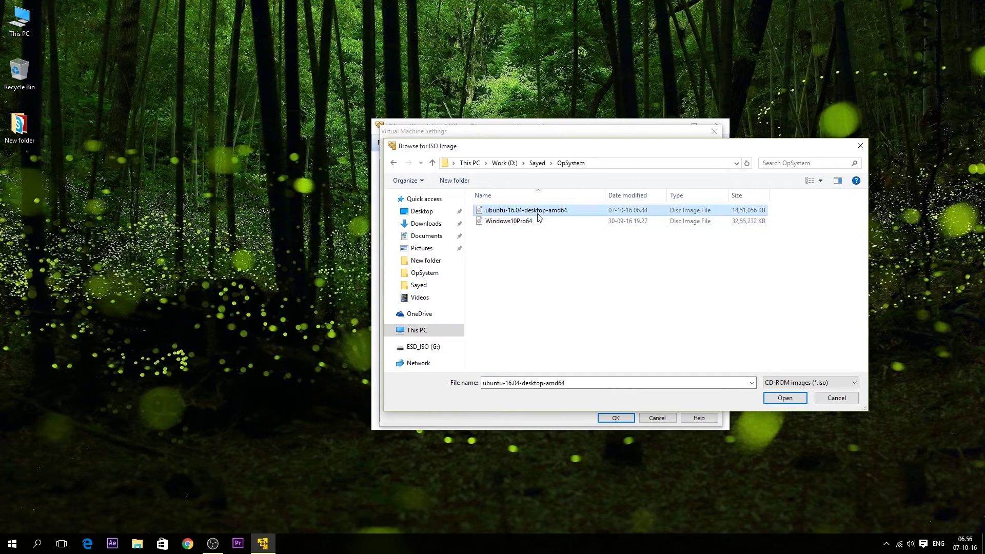
{"action": "double_click", "coordinate": [568, 212]}
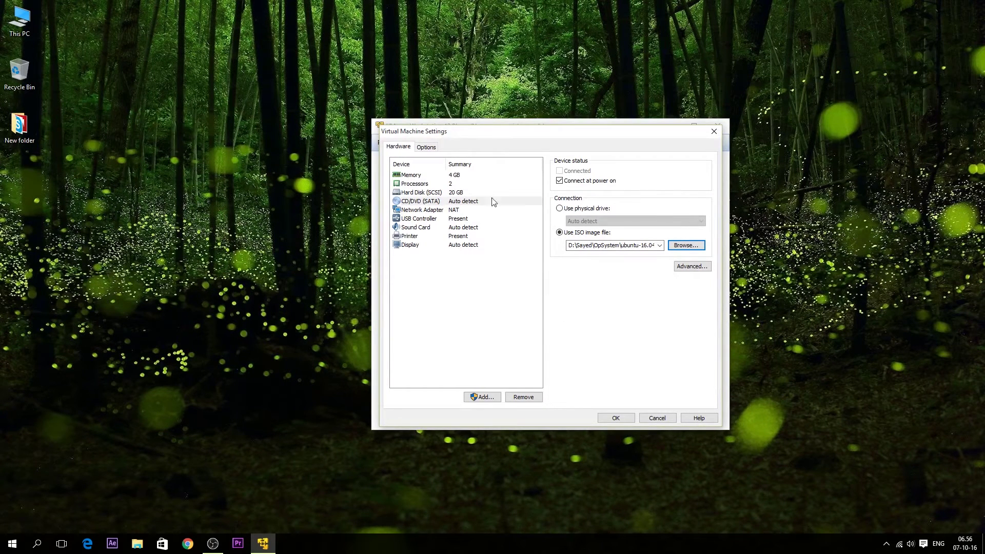
{"action": "left_click", "coordinate": [617, 419]}
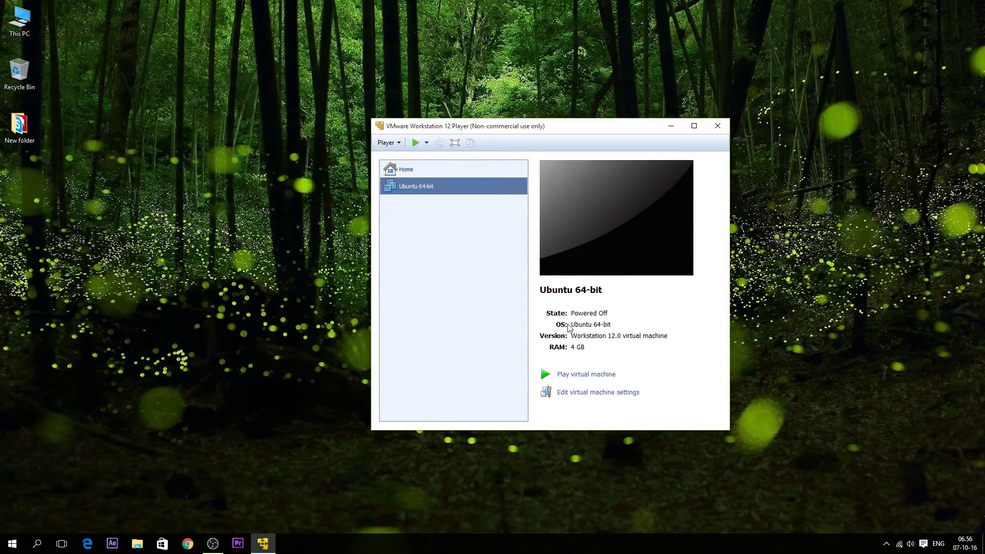
{"action": "left_click", "coordinate": [603, 376]}
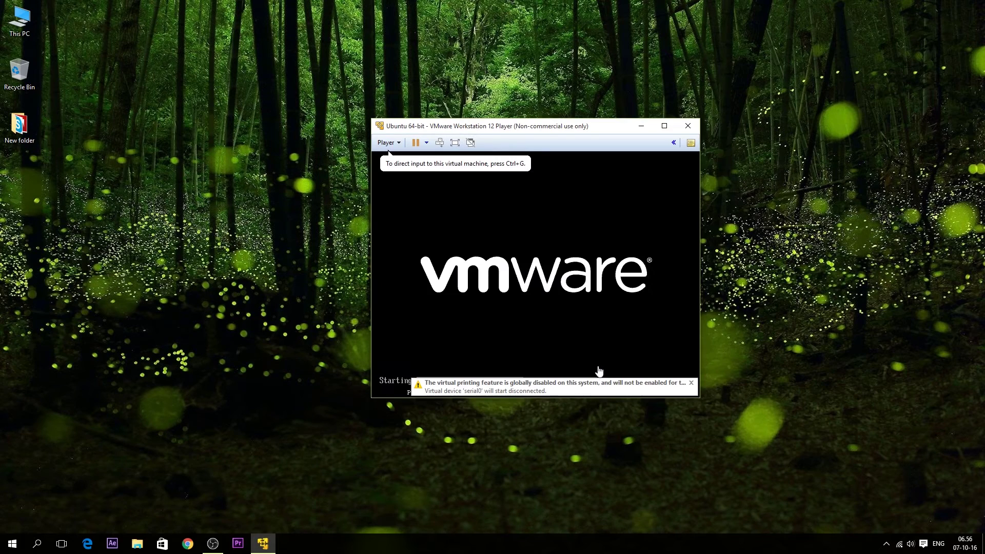
- Postpone the software update reminder and choose Install Ubuntu on the Welcome screen
{"action": "left_click", "coordinate": [664, 126]}
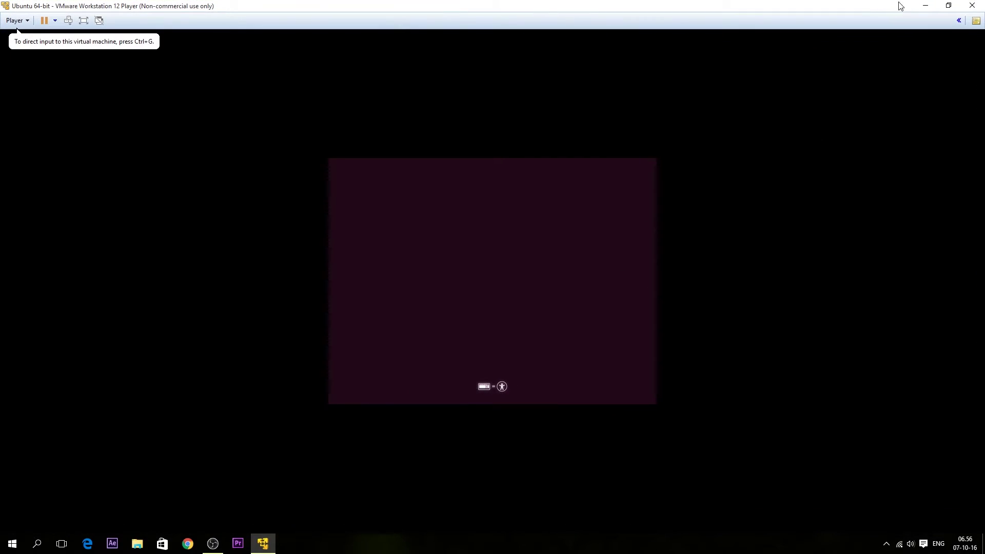
{"action": "left_click", "coordinate": [949, 6]}
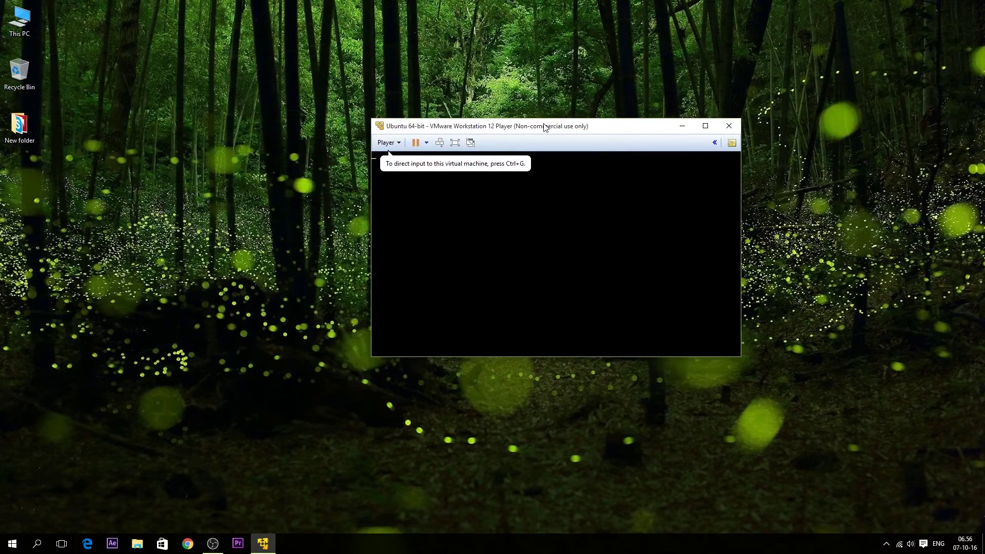
{"action": "left_click", "coordinate": [554, 298]}
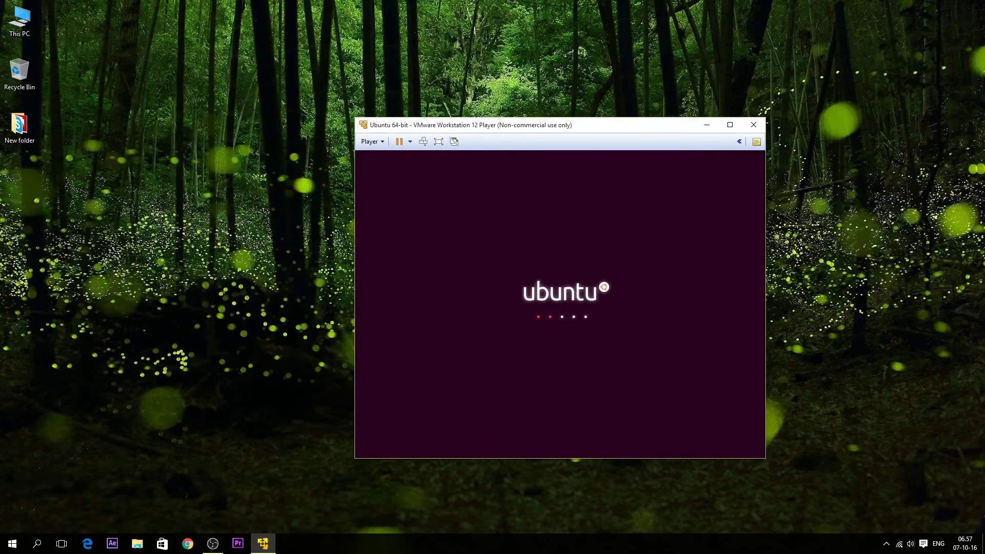
{"action": "left_click", "coordinate": [731, 125]}
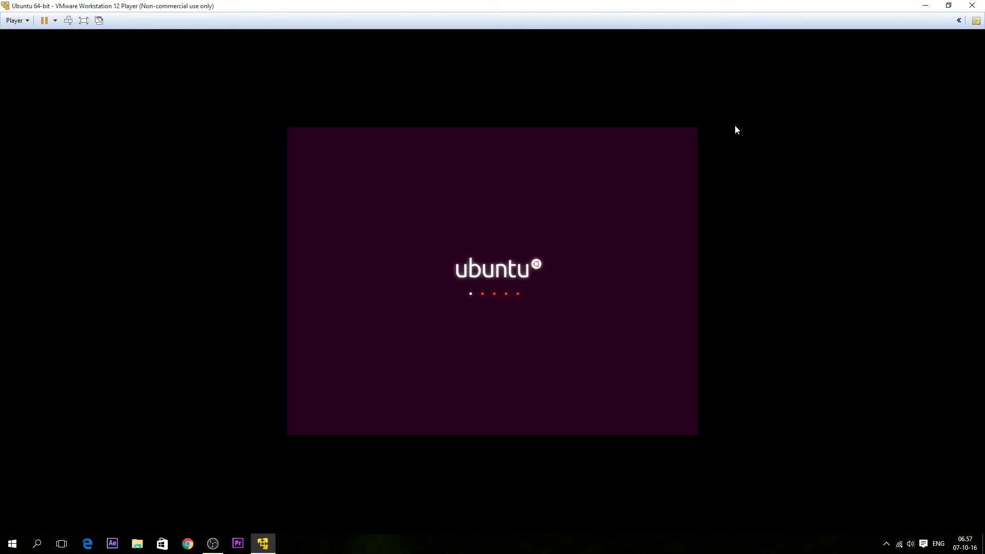
{"action": "left_click", "coordinate": [949, 5]}
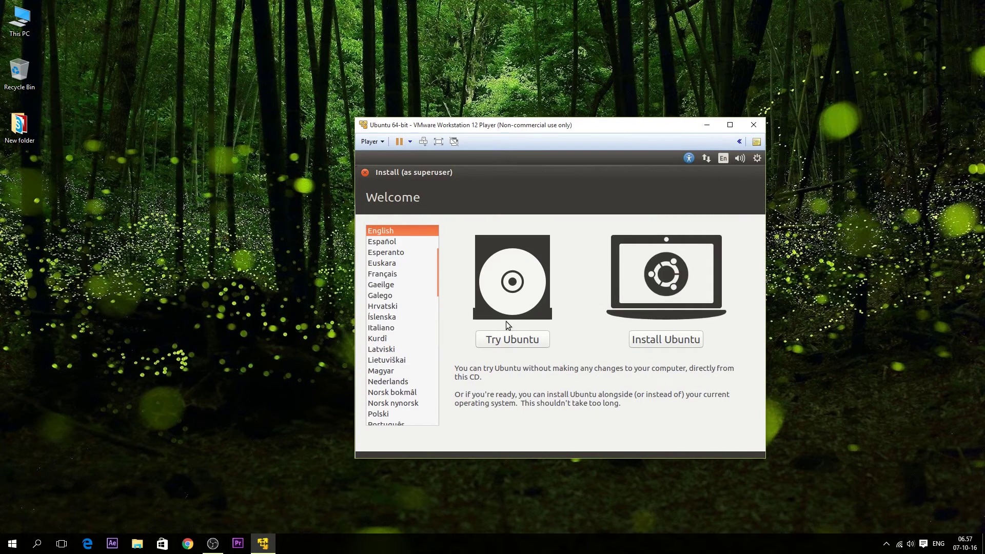
{"action": "left_click", "coordinate": [641, 341]}
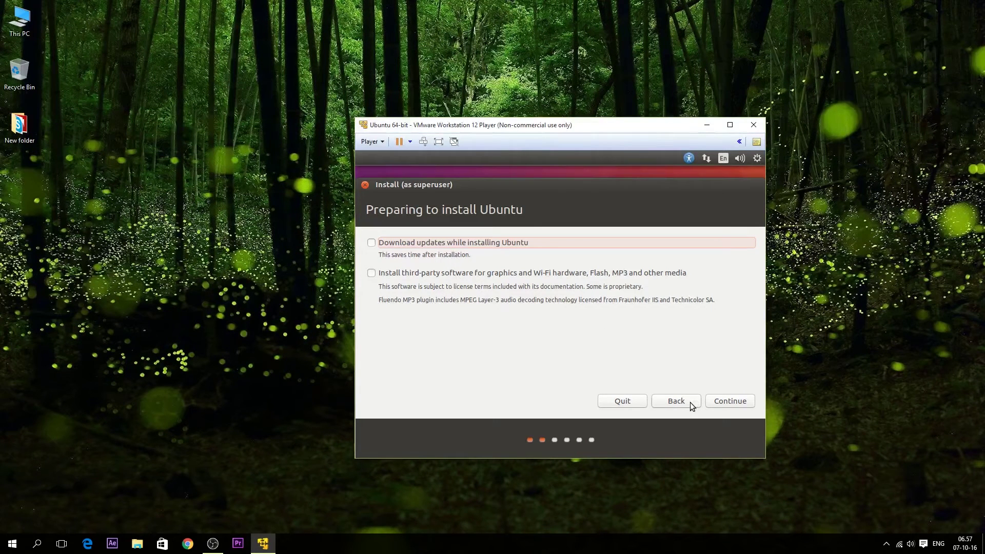
- Keep 'Erase disk and install Ubuntu', start installing, and confirm writing the partition changes
{"action": "left_click", "coordinate": [726, 401]}
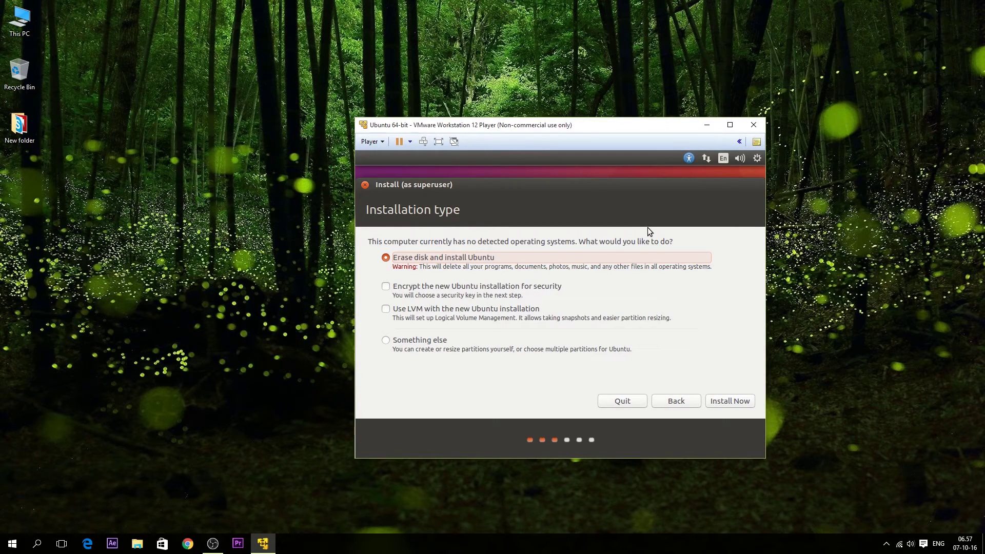
{"action": "left_click", "coordinate": [427, 341]}
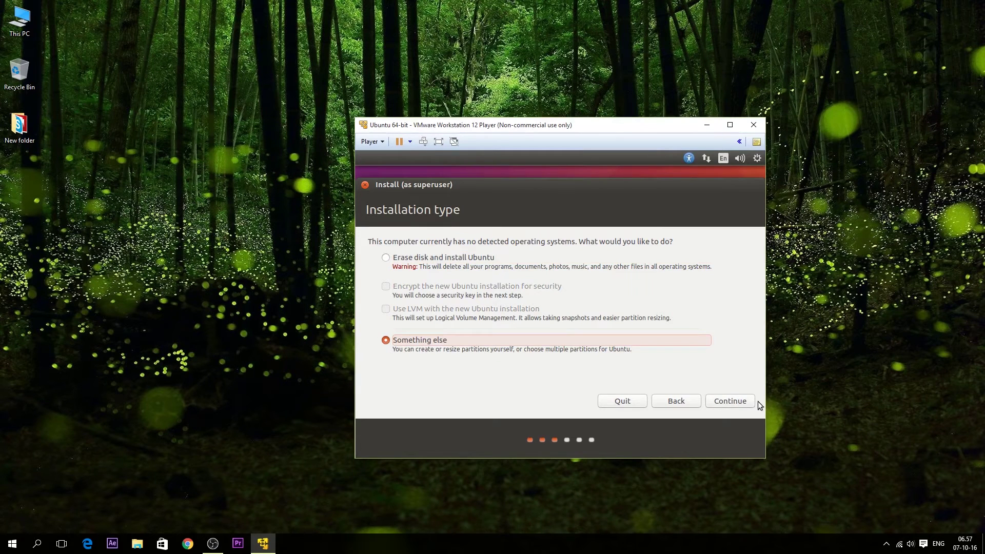
{"action": "left_click", "coordinate": [737, 400]}
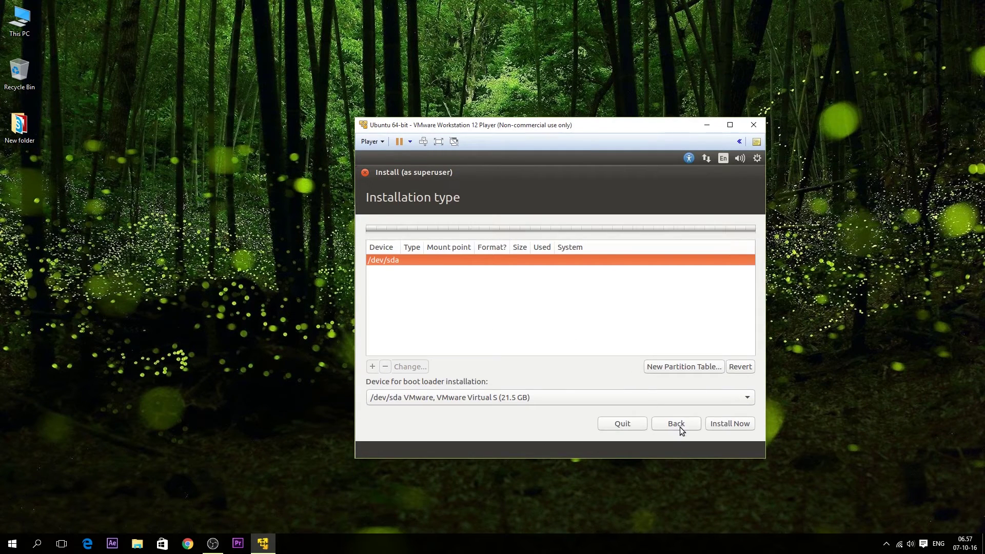
{"action": "left_click", "coordinate": [679, 424]}
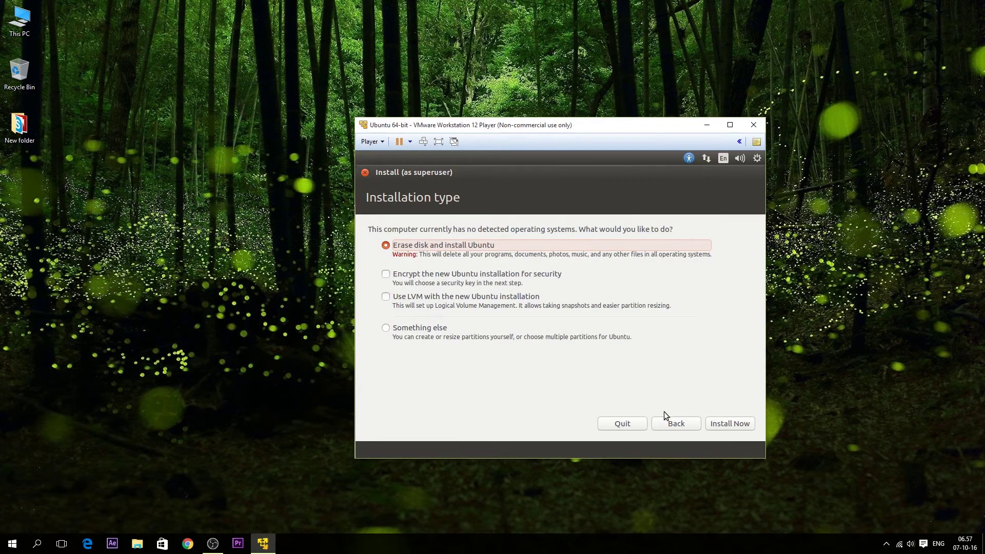
{"action": "left_click", "coordinate": [729, 423]}
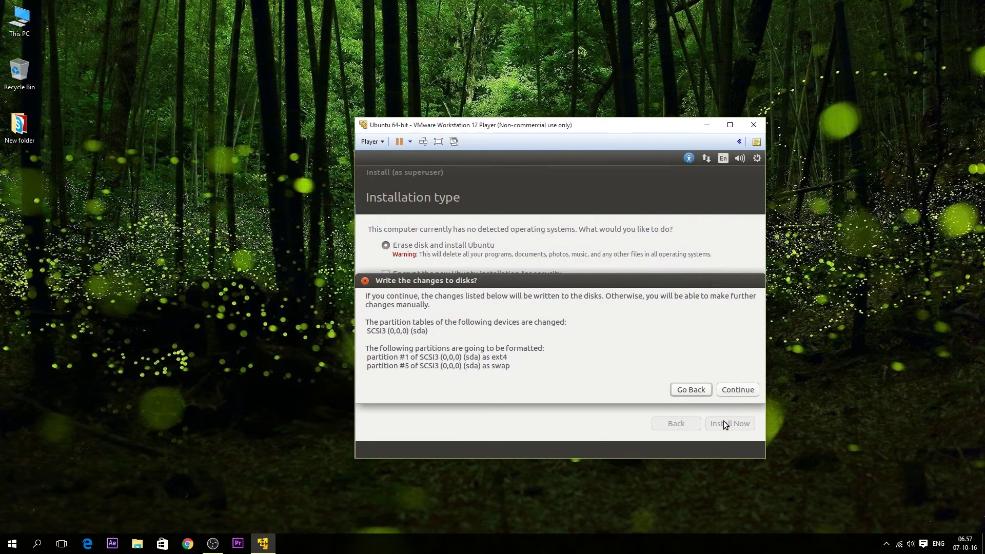
{"action": "left_click", "coordinate": [733, 393]}
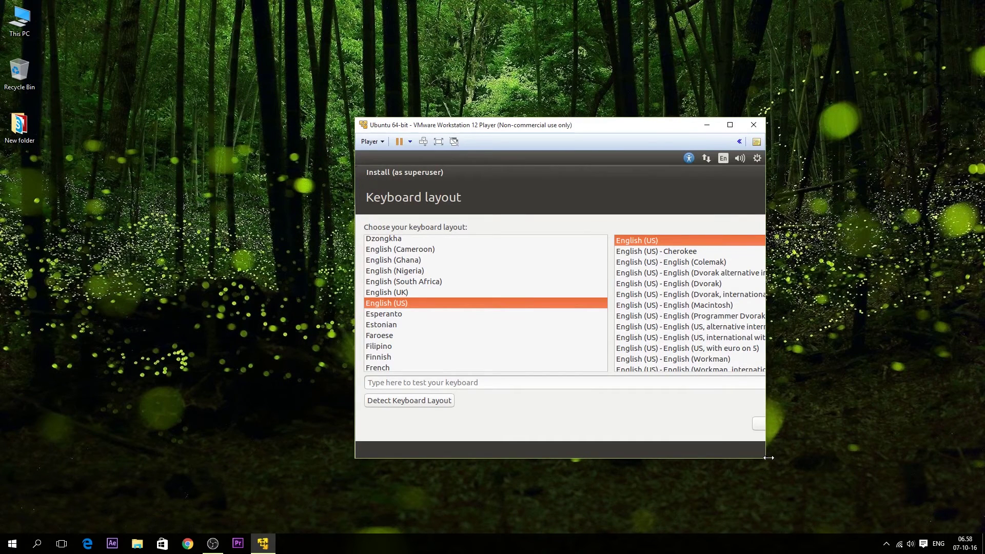
- Bring the installer fully into view and keep the English (US) keyboard layout
{"action": "left_click", "coordinate": [730, 125]}
{"action": "left_click_drag", "start_coordinate": [399, 149], "coordinate": [286, 152]}
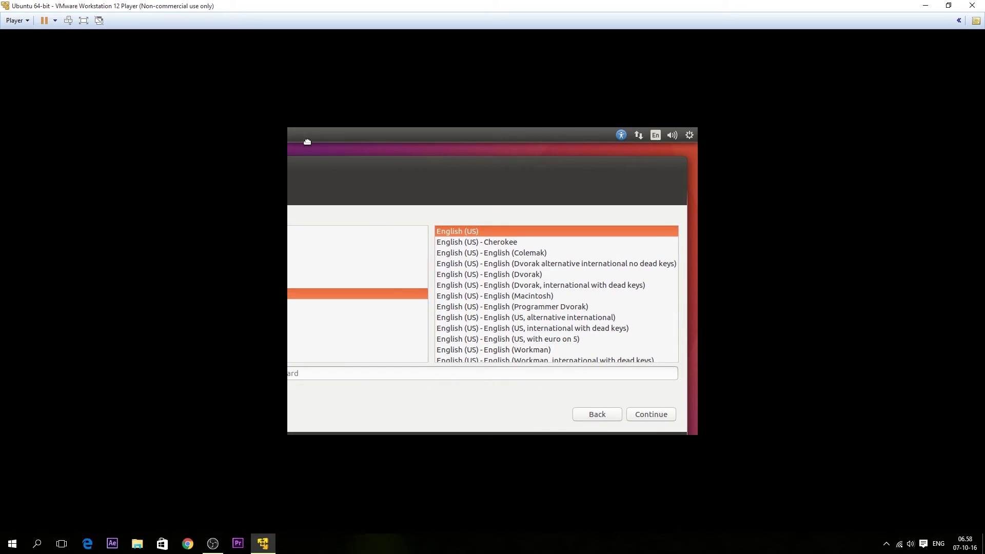
{"action": "left_click_drag", "start_coordinate": [328, 159], "coordinate": [290, 150]}
{"action": "left_click", "coordinate": [651, 401]}
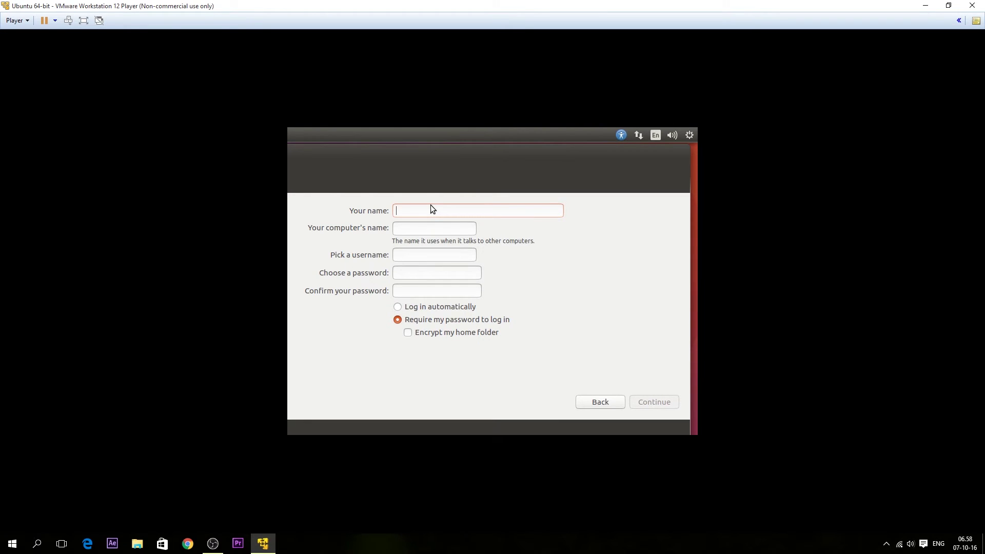
- Fill in the user's name and the account password
{"action": "type", "text": "sayede"}
{"action": "key", "text": "Tab"}
{"action": "key", "text": "Tab"}
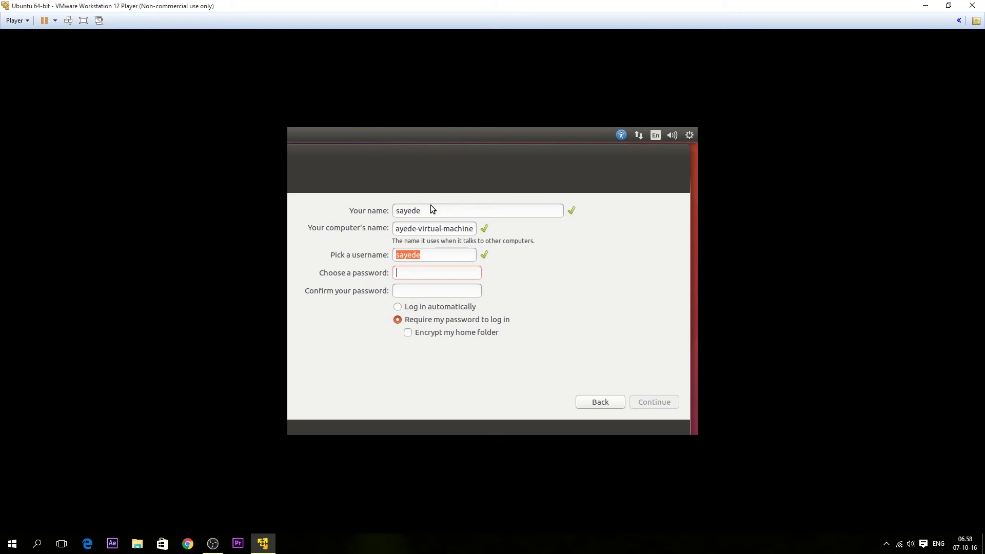
{"action": "type", "text": "123"}
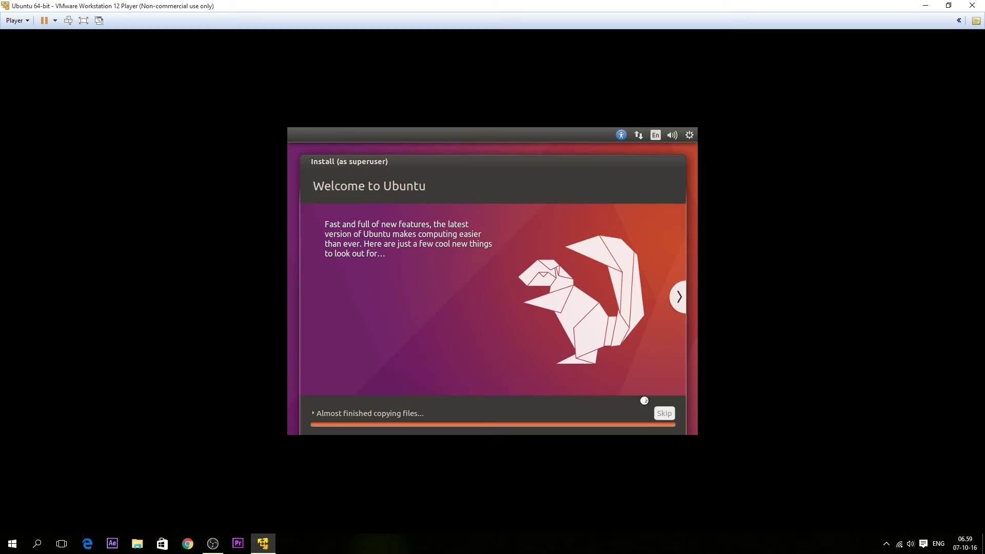
- Let the Ubuntu installation complete, then confirm the reboot prompt
{"action": "left_click", "coordinate": [948, 5]}
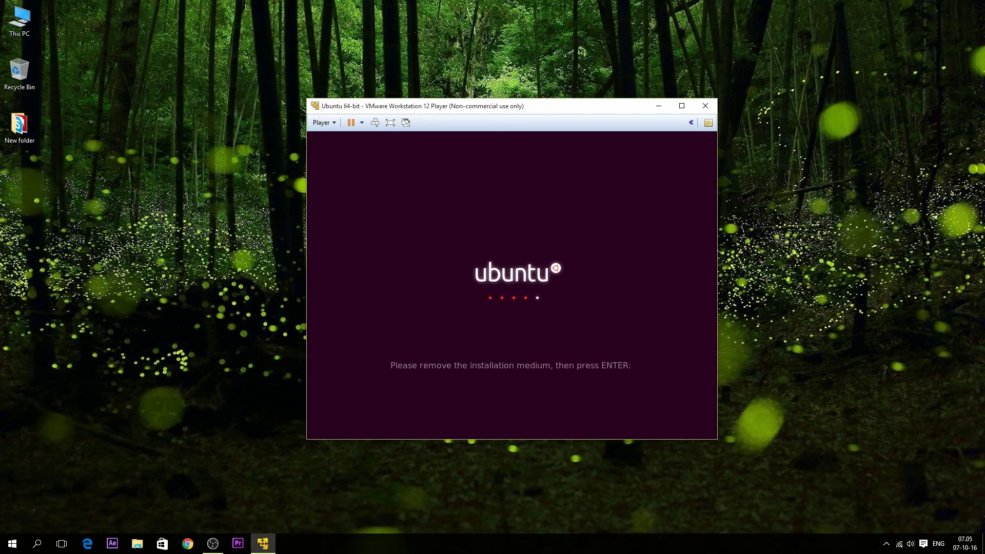
{"action": "key", "text": "Return"}
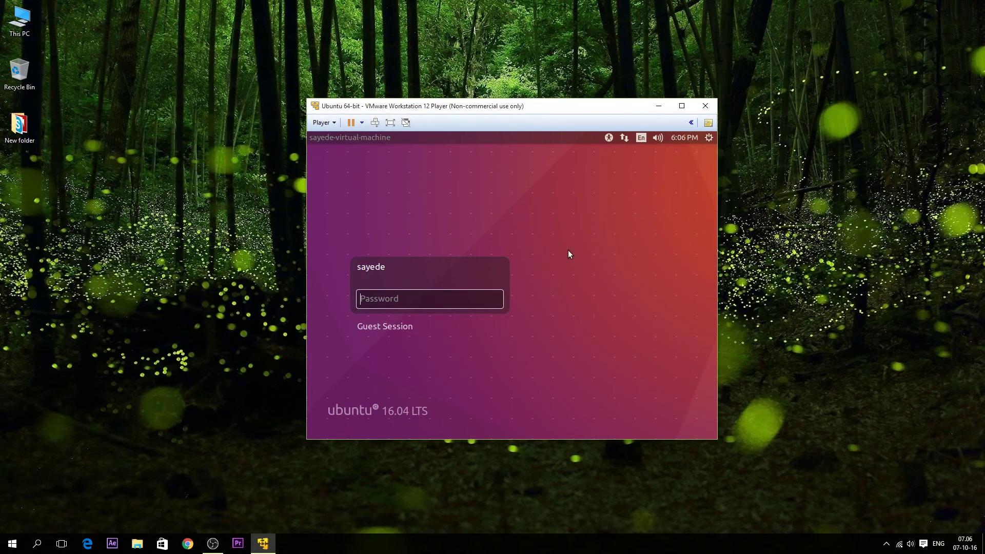
- Log in to the Ubuntu desktop with the account password and open the Dash
{"action": "left_click", "coordinate": [682, 106]}
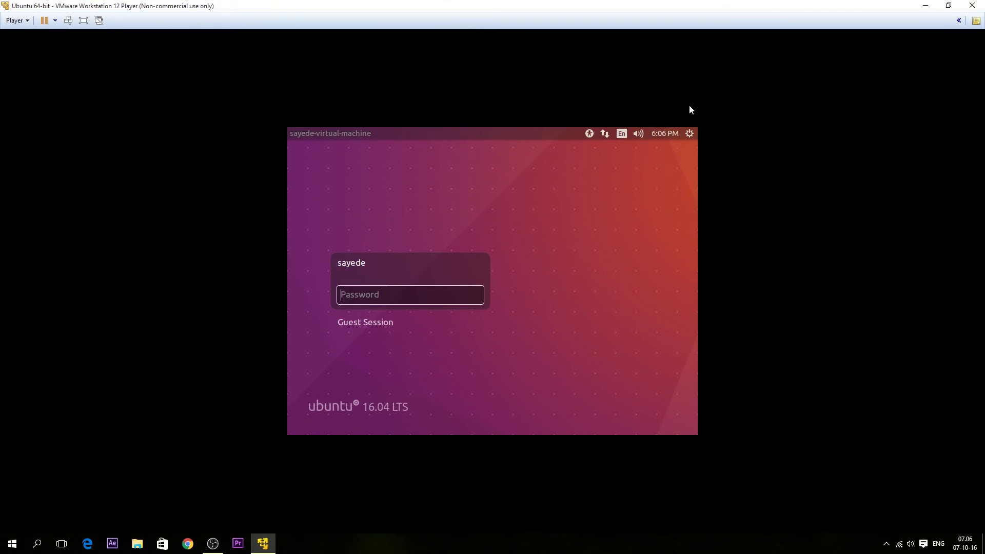
{"action": "left_click", "coordinate": [948, 6]}
{"action": "type", "text": "****"}
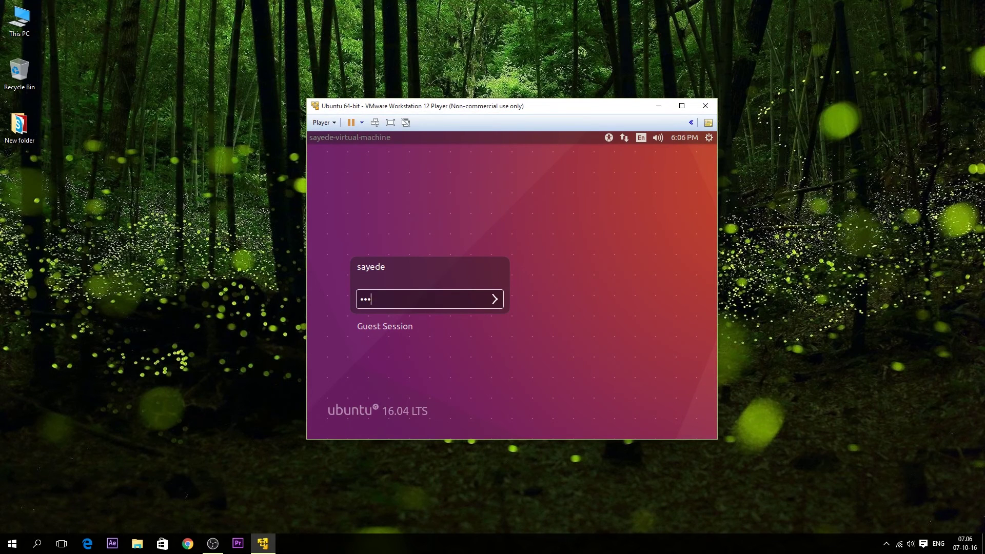
{"action": "key", "text": "Return"}
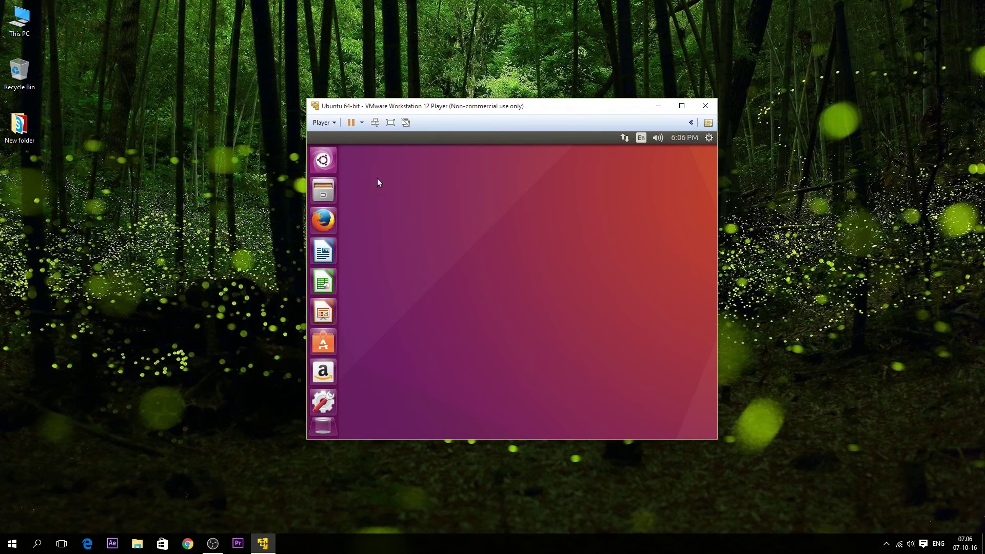
{"action": "key", "text": "super"}
{"action": "key", "text": "super"}
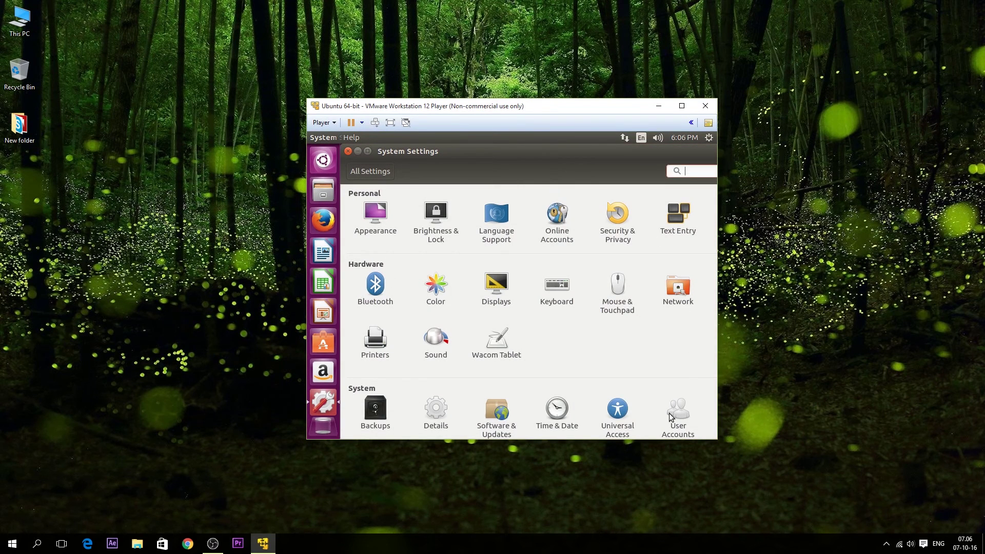
- Close System Settings and shut Ubuntu down from the session menu
{"action": "left_click", "coordinate": [391, 122]}
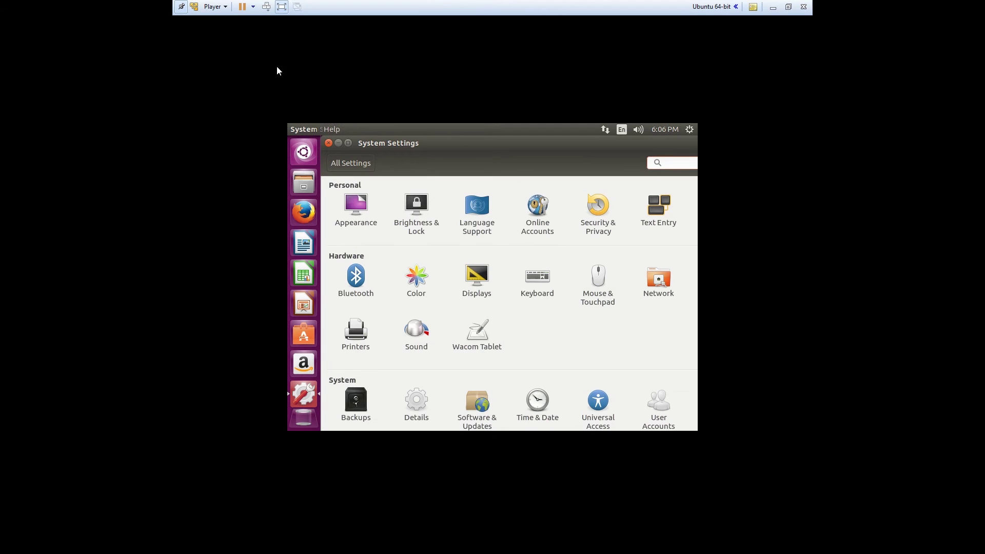
{"action": "left_click", "coordinate": [285, 7]}
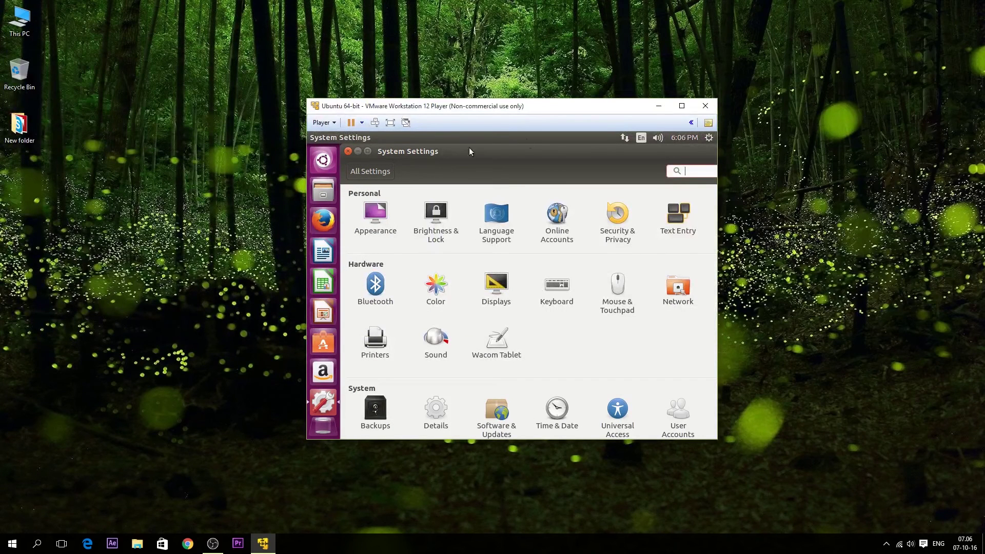
{"action": "left_click", "coordinate": [349, 152]}
{"action": "left_click", "coordinate": [709, 139]}
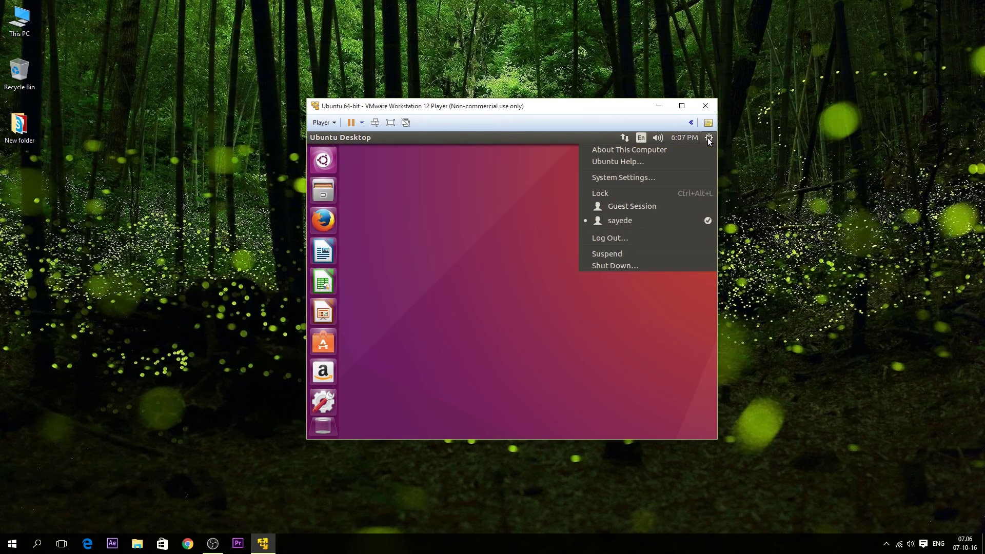
{"action": "left_click", "coordinate": [629, 265]}
{"action": "left_click", "coordinate": [550, 304]}
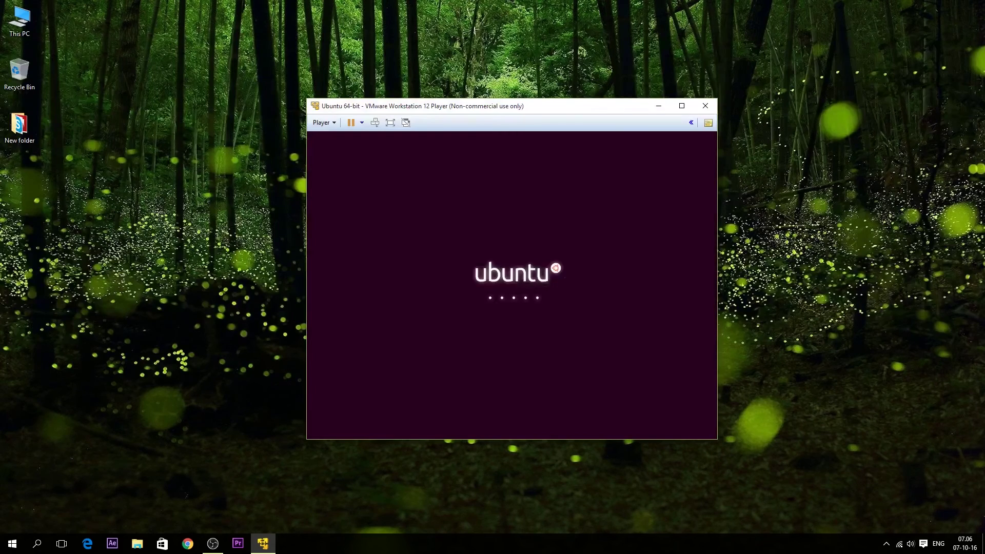
- Relaunch the player via a Start menu search for 'vm', then select the Ubuntu 64-bit machine
{"action": "left_click", "coordinate": [13, 543]}
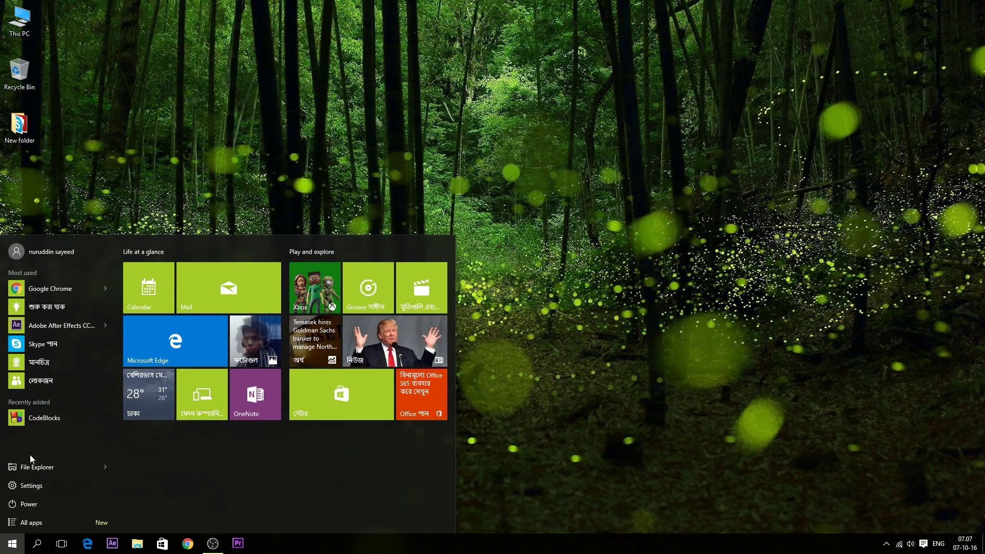
{"action": "type", "text": "vm"}
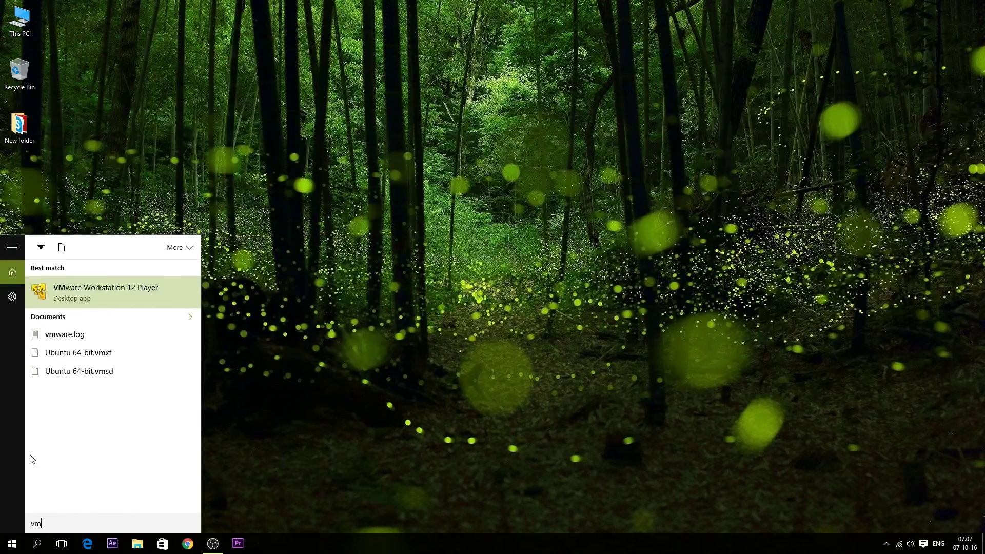
{"action": "key", "text": "Escape"}
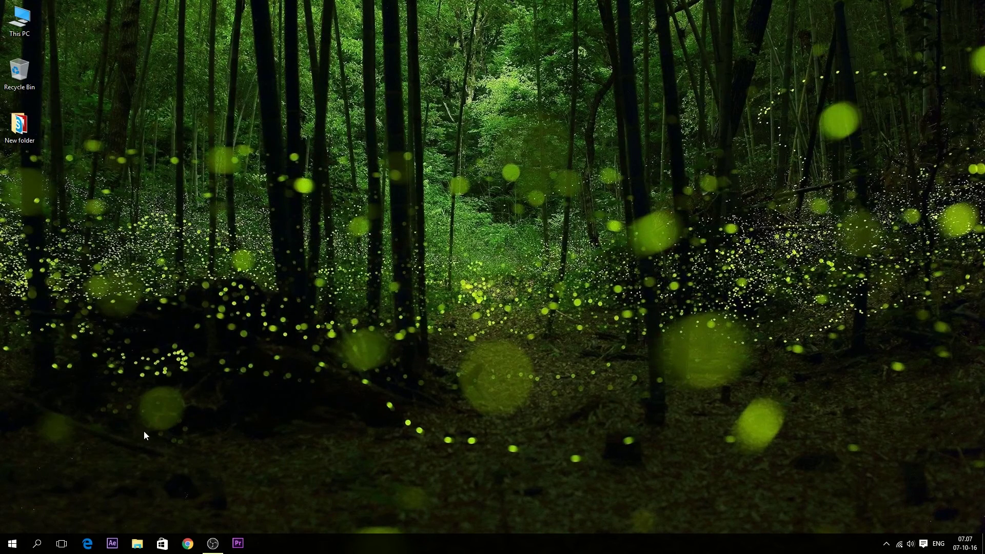
{"action": "left_click_drag", "start_coordinate": [304, 93], "coordinate": [663, 172]}
{"action": "left_click", "coordinate": [471, 232]}
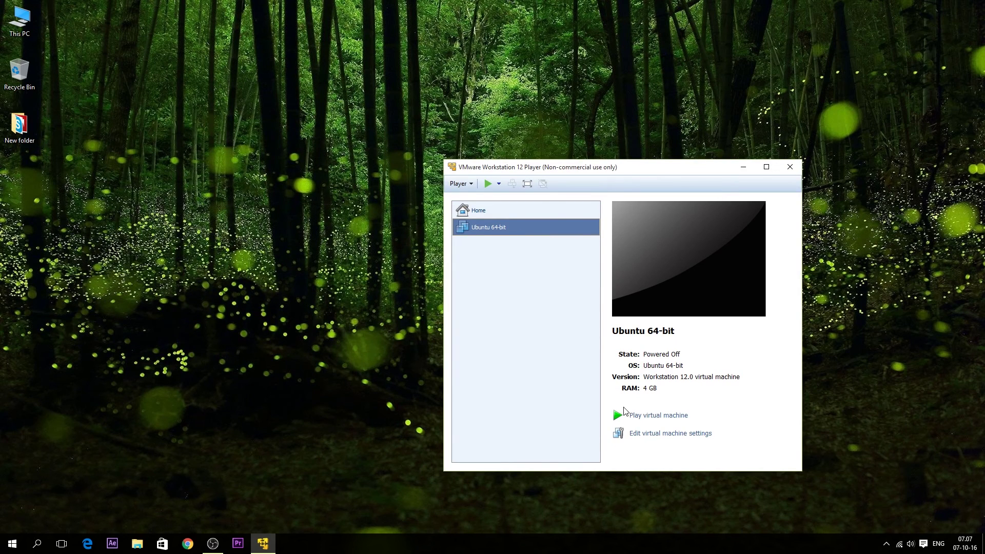